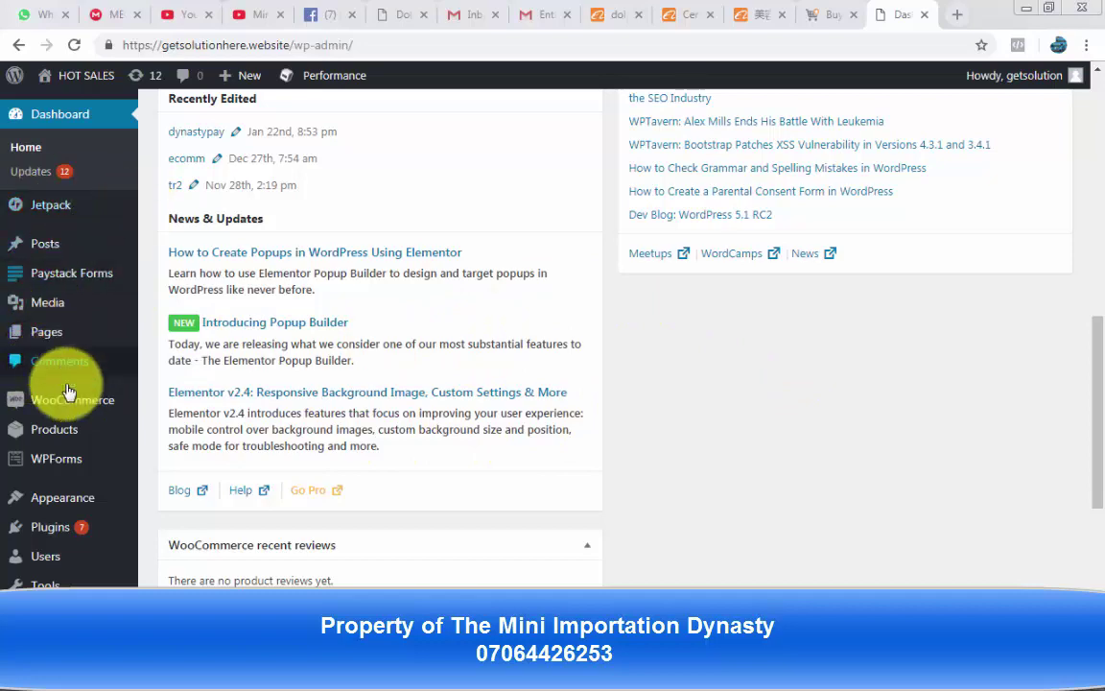
- Open the InstaBuilder 2.0 dashboard and review its 28 published pages and three page groups
left_click_drag(1102, 399, 1099, 505)
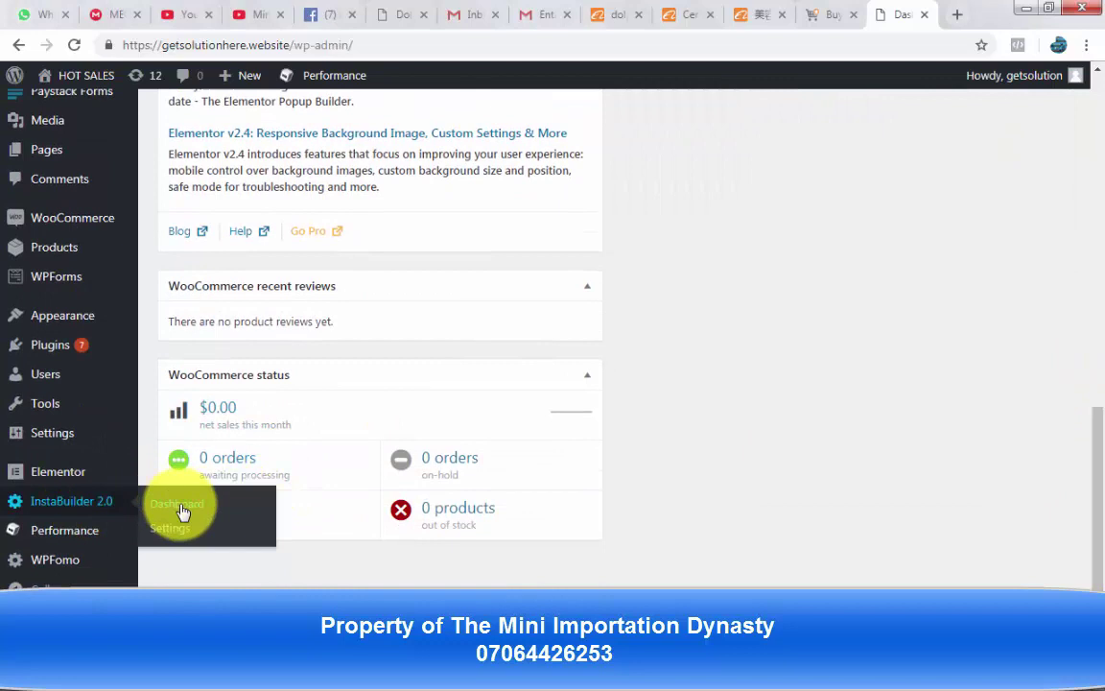
left_click(183, 513)
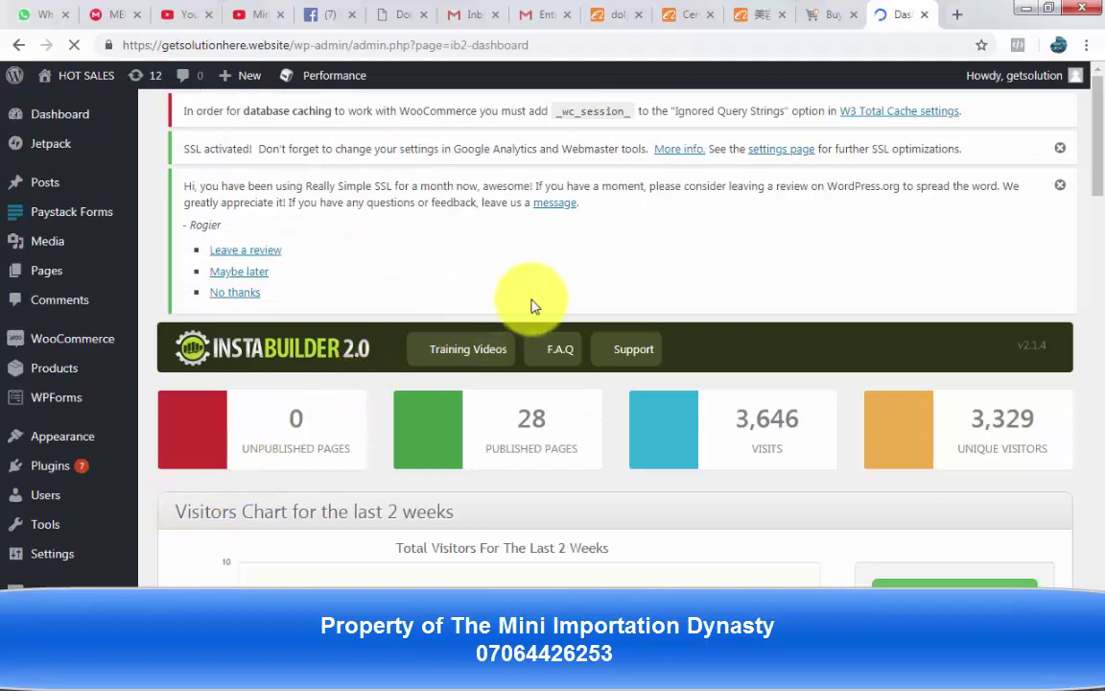
scroll(838, 267, "down", 2)
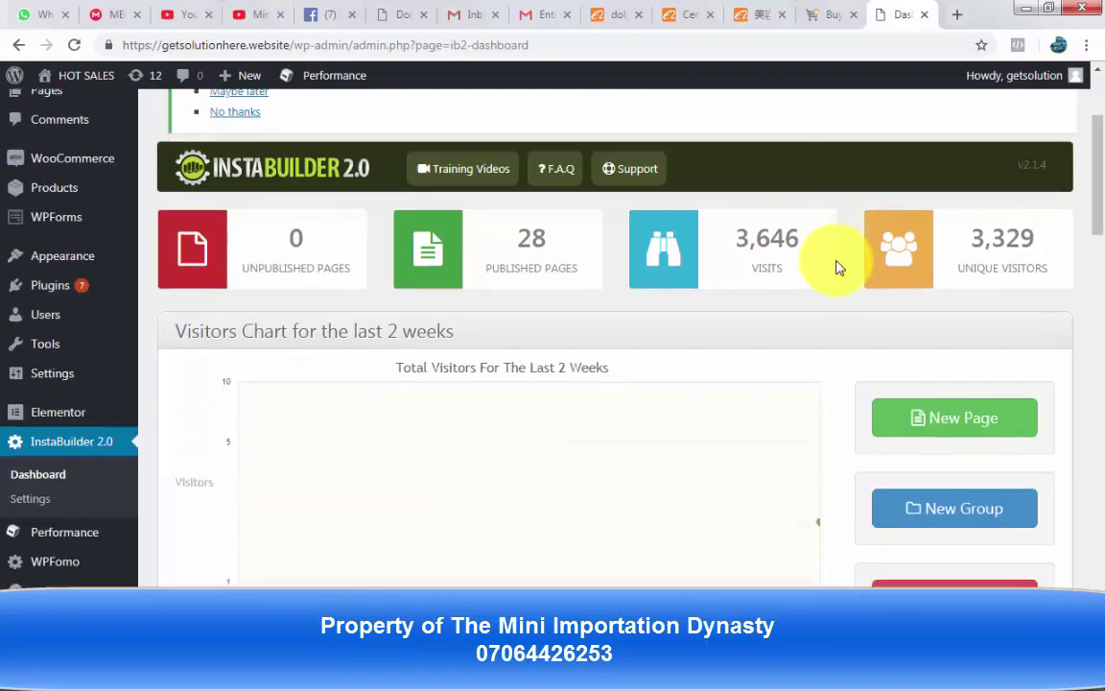
scroll(839, 268, "down", 2)
scroll(839, 268, "down", 2)
scroll(839, 268, "down", 2)
scroll(839, 268, "down", 1)
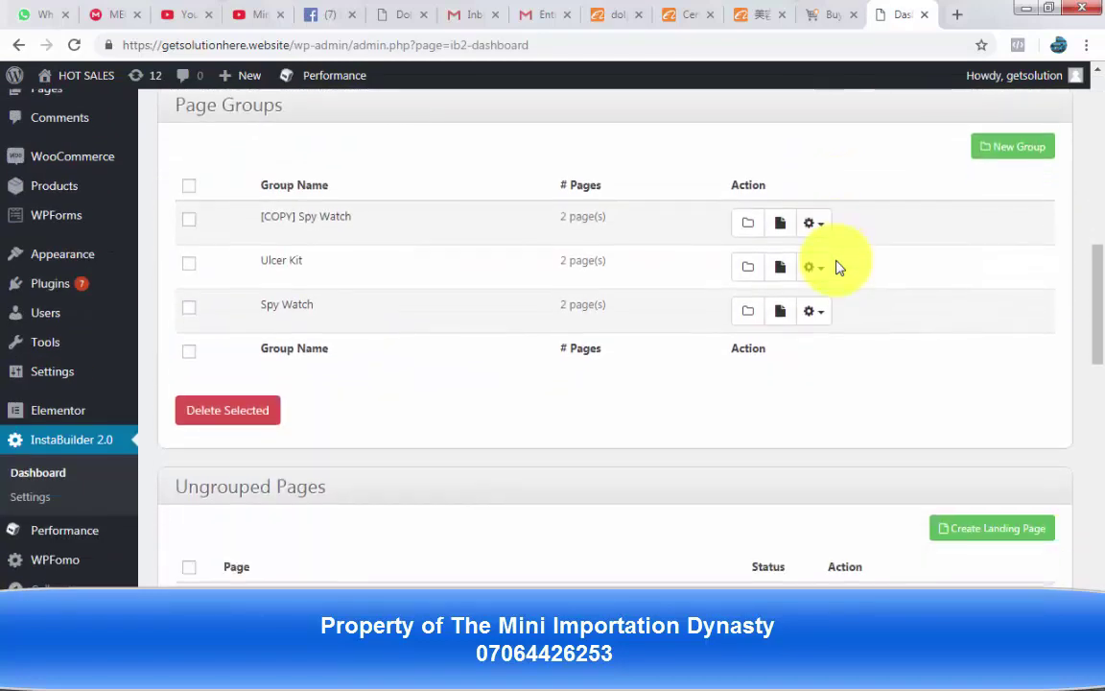
scroll(839, 268, "down", 2)
scroll(838, 268, "down", 1)
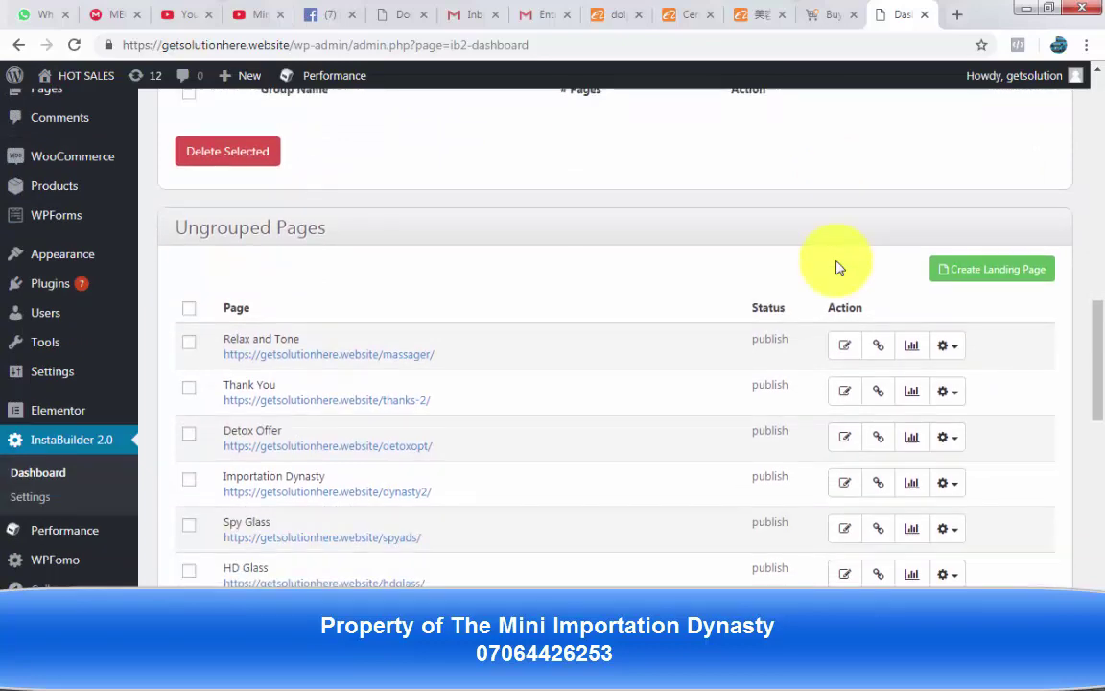
scroll(811, 293, "down", 2)
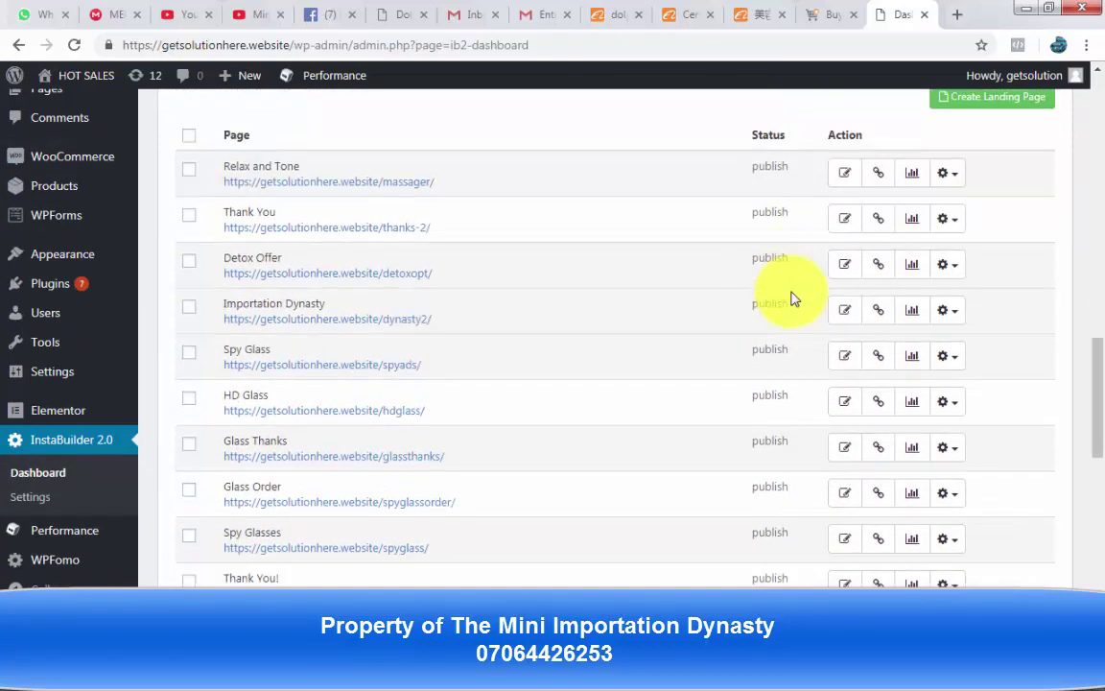
scroll(791, 297, "up", 3)
scroll(791, 298, "up", 3)
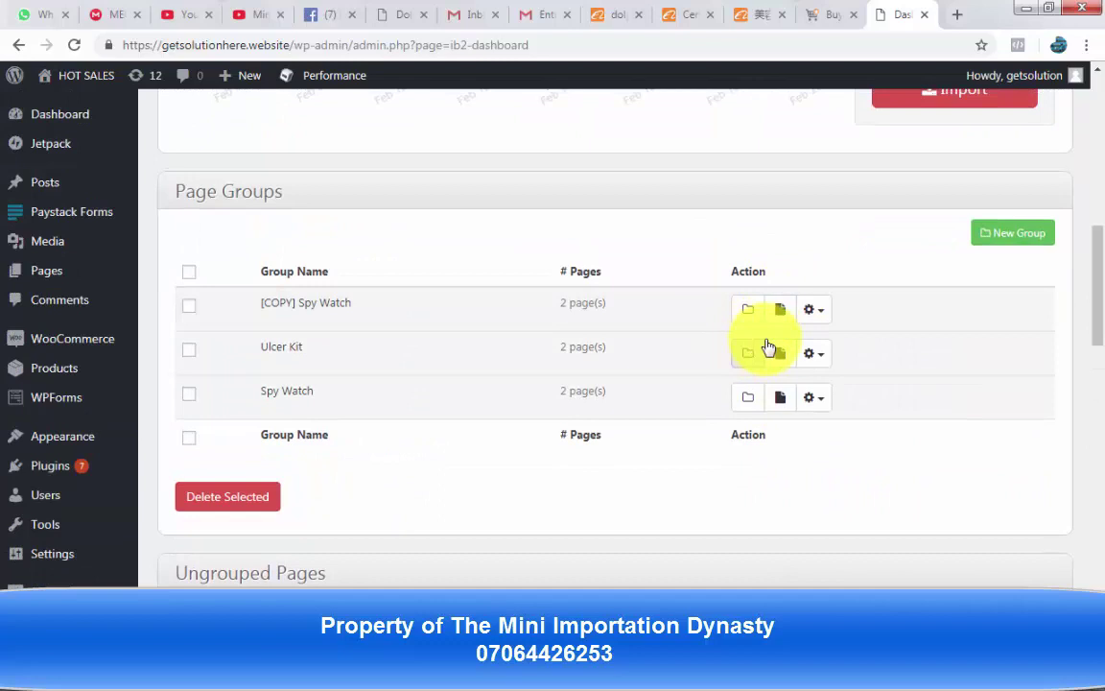
- Export the Ulcer page from the Ulcer Kit group using its gear menu
left_click(750, 362)
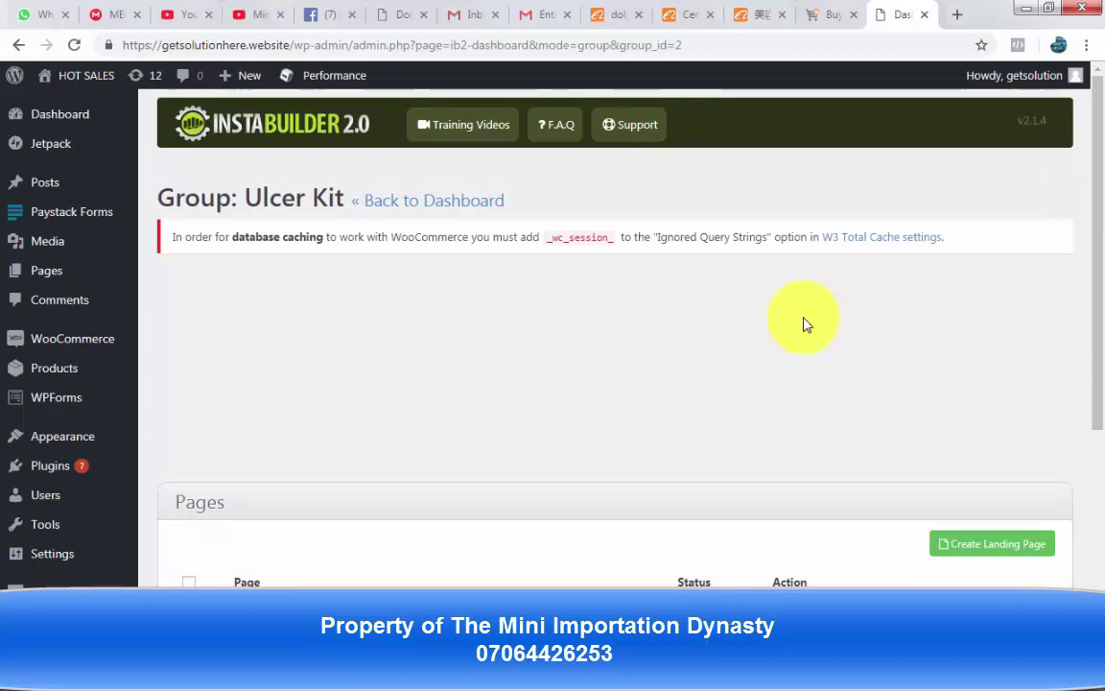
scroll(802, 320, "down", 3)
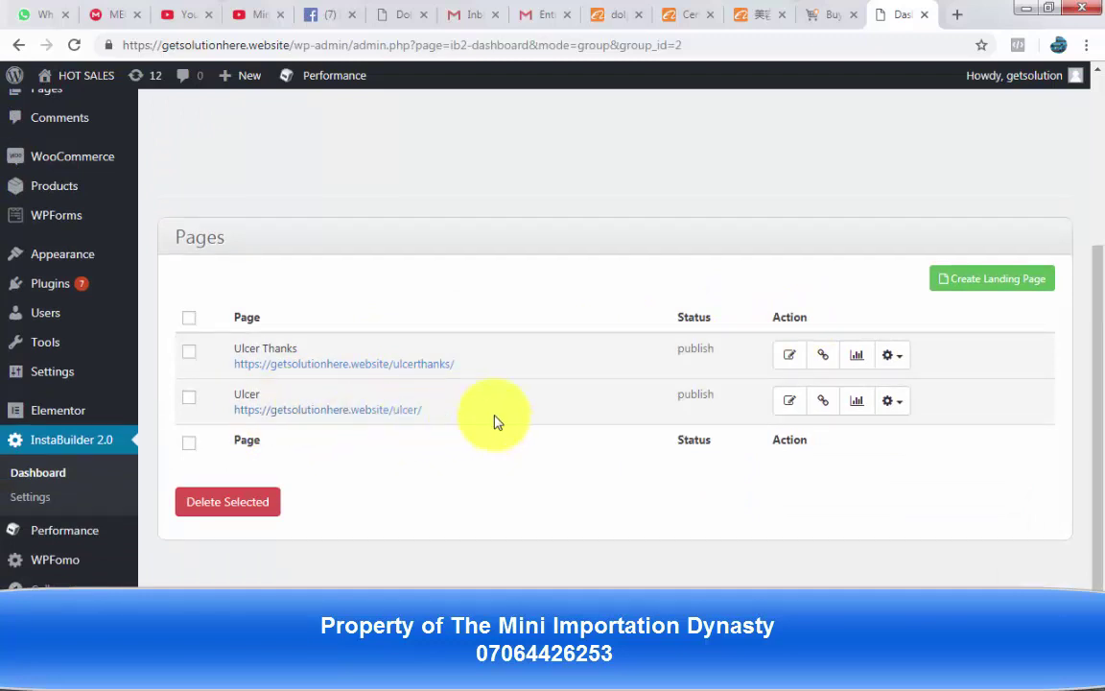
left_click(900, 407)
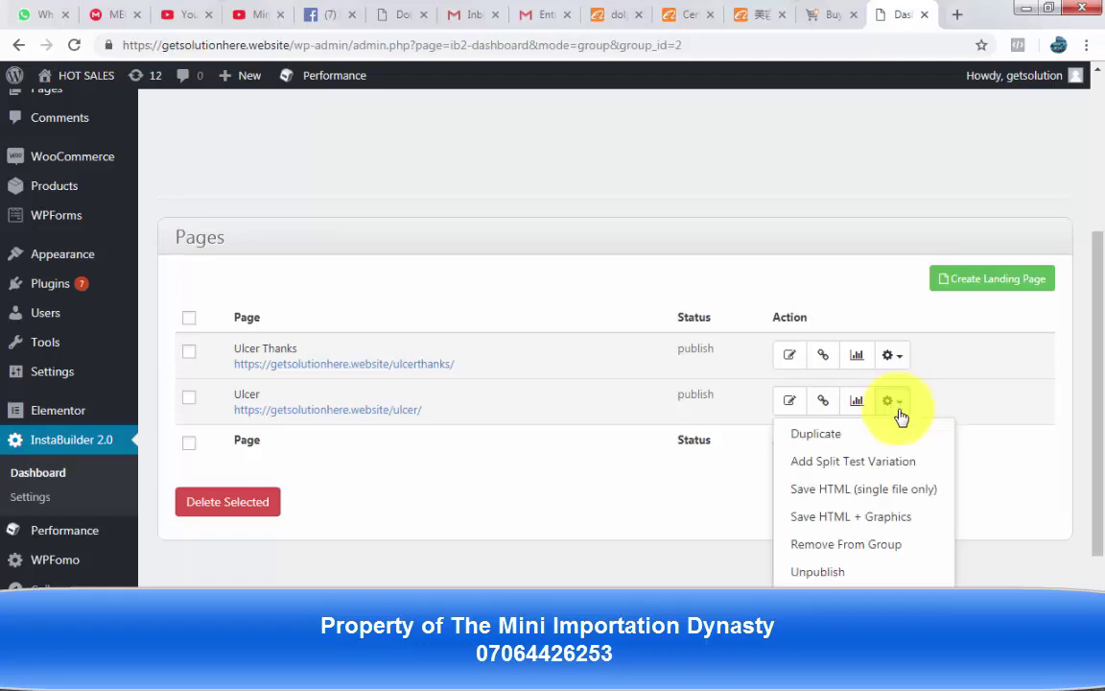
scroll(867, 483, "down", 1)
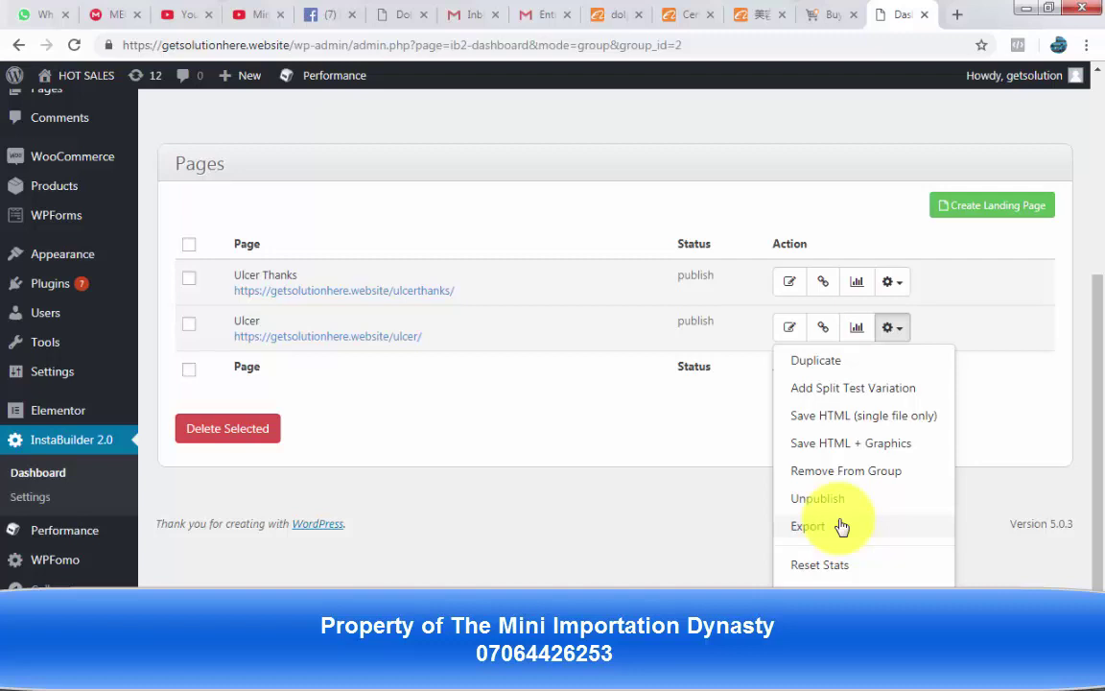
left_click(842, 527)
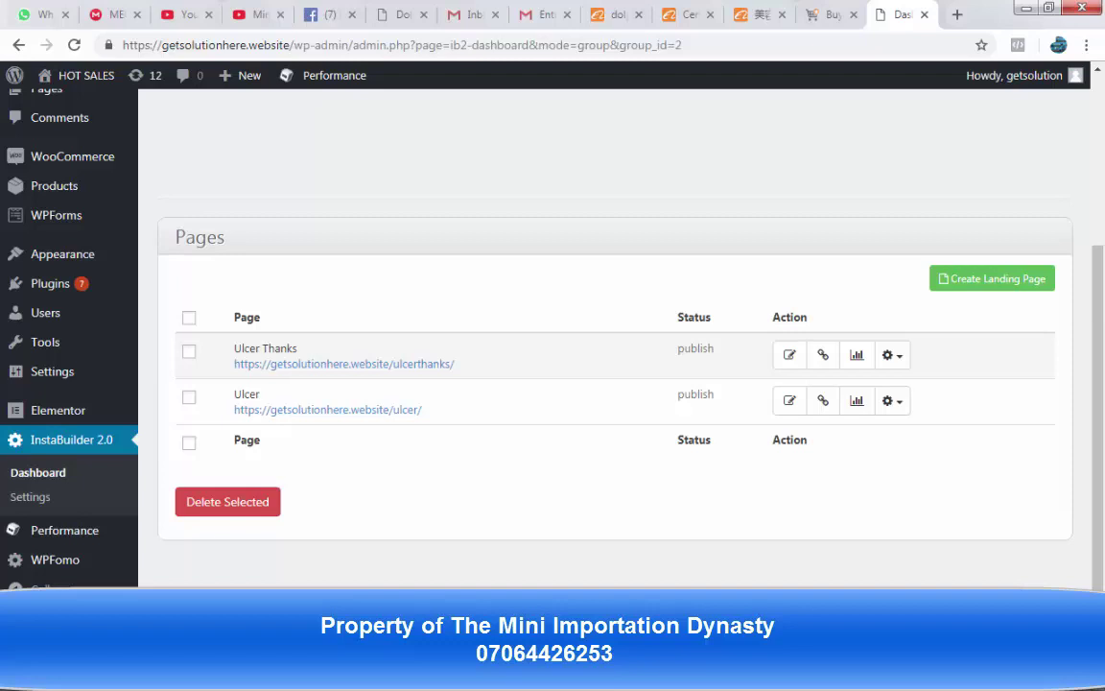
- Drag the downloaded Ulcer .ib2 export onto the desktop and re-maximize the browser
left_click(1048, 14)
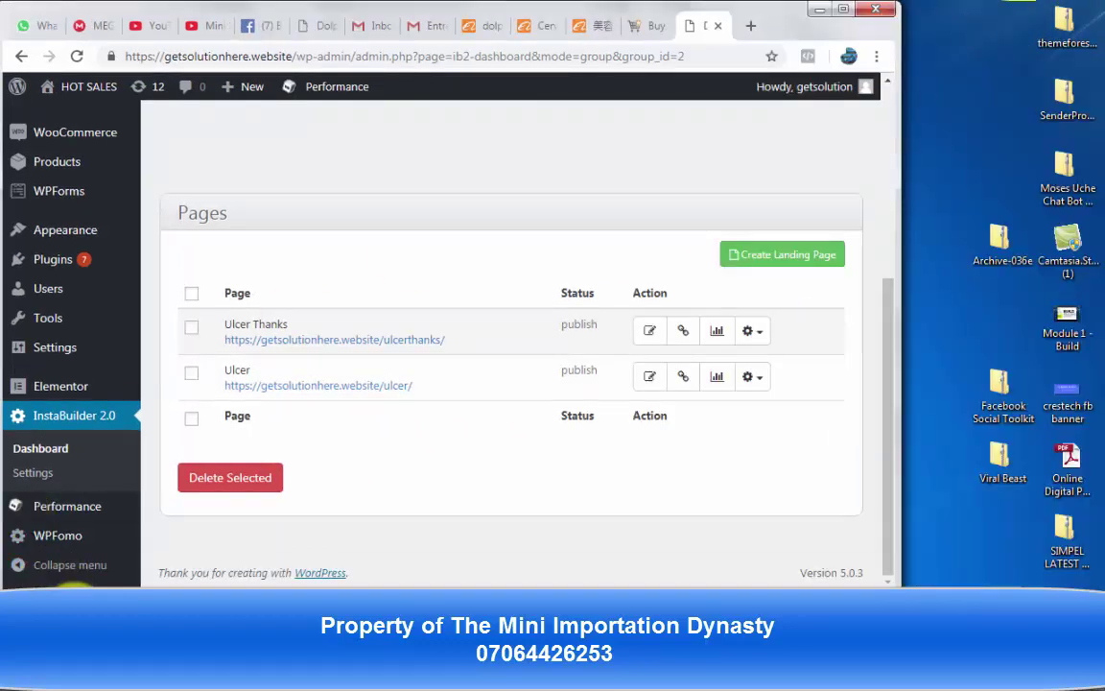
left_click_drag(76, 587, 998, 55)
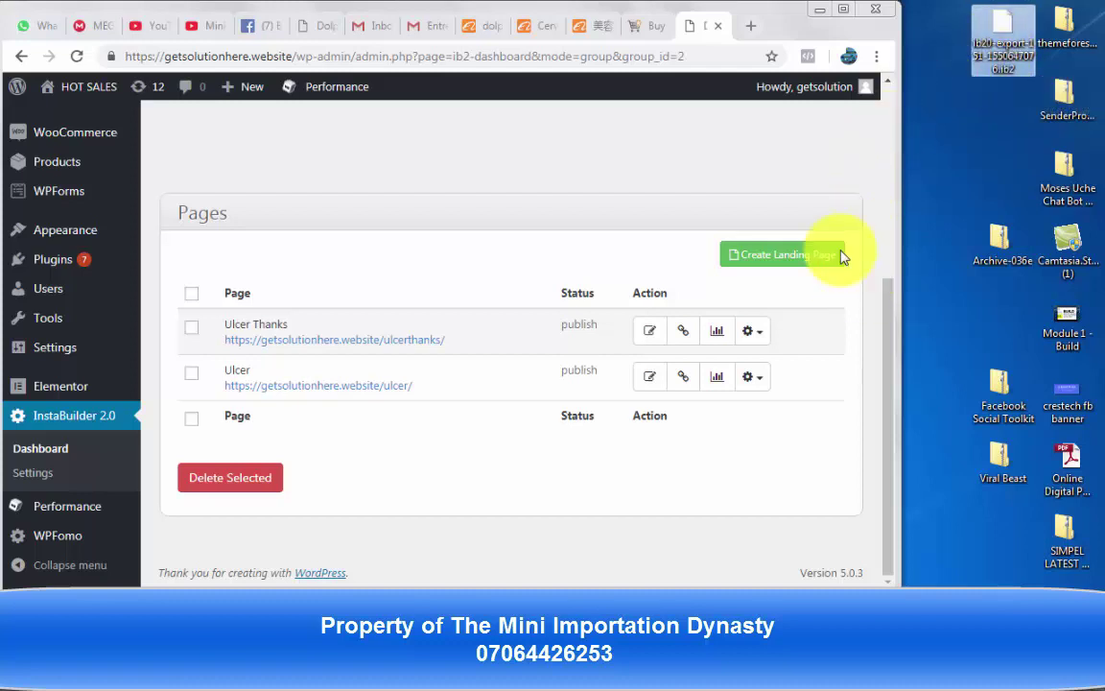
left_click(844, 10)
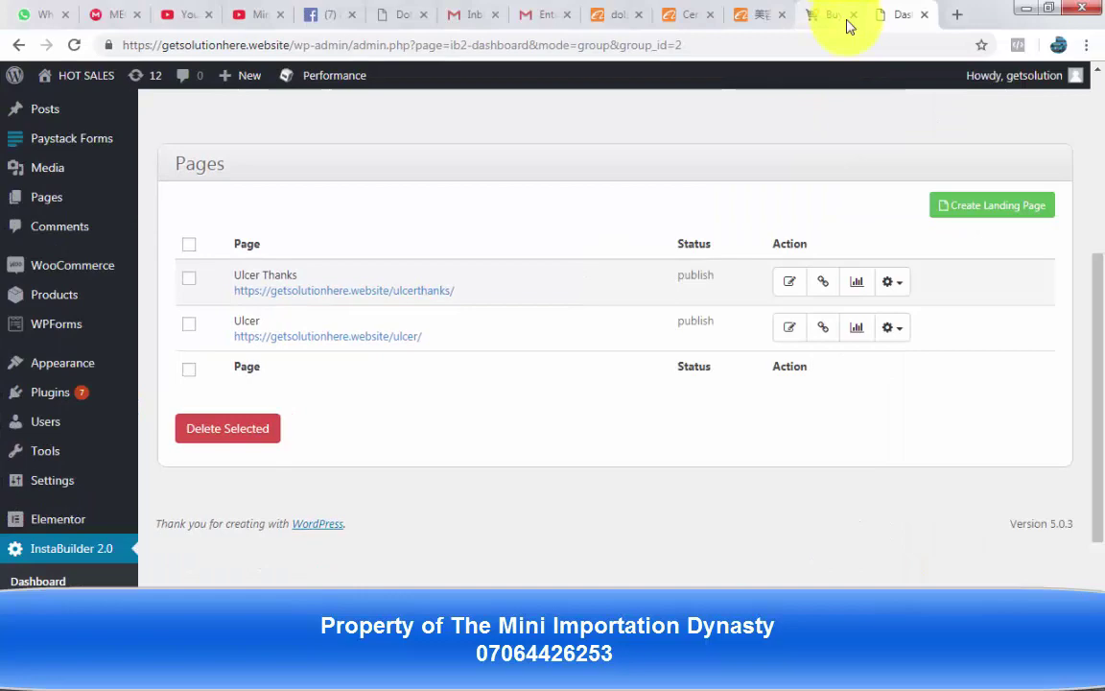
scroll(998, 267, "up", 3)
scroll(998, 267, "down", 3)
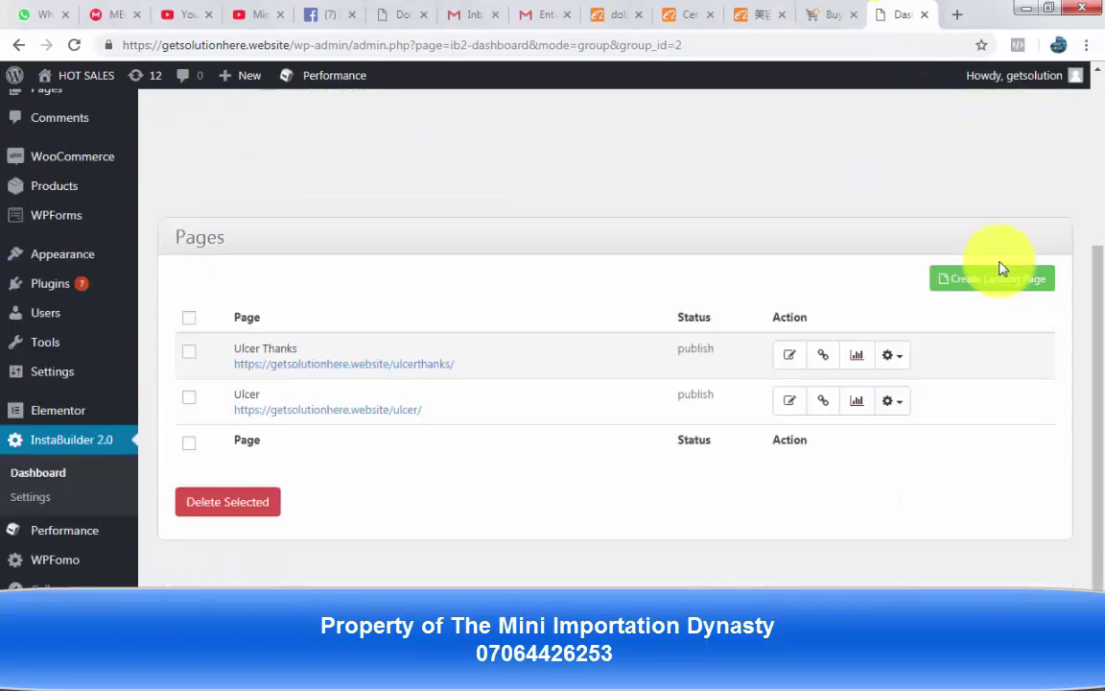
scroll(999, 266, "up", 3)
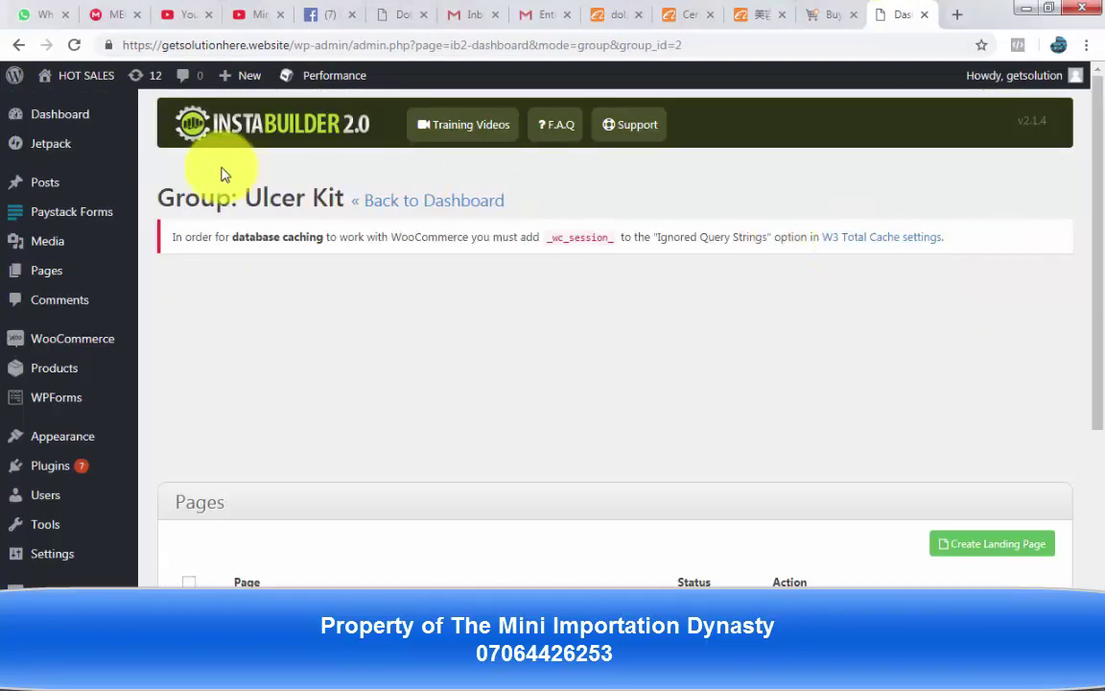
- Import ib20-export-151-1550647076.ib2 from the Desktop as a new InstaBuilder landing page
left_click(451, 213)
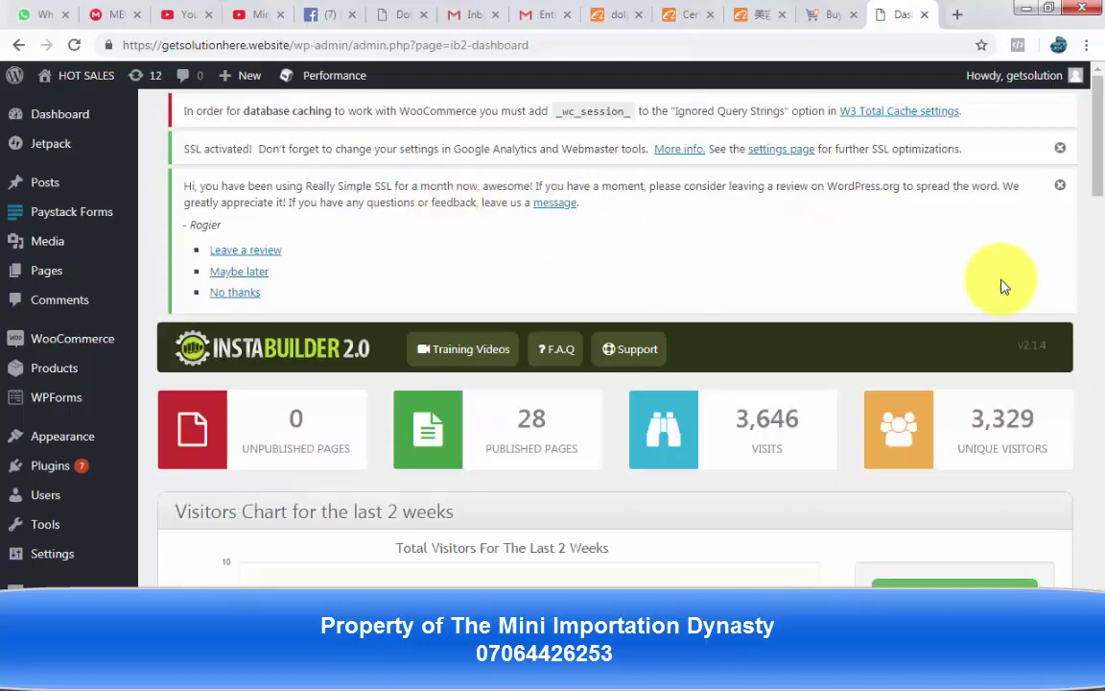
scroll(1000, 293, "down", 1)
scroll(1001, 297, "down", 2)
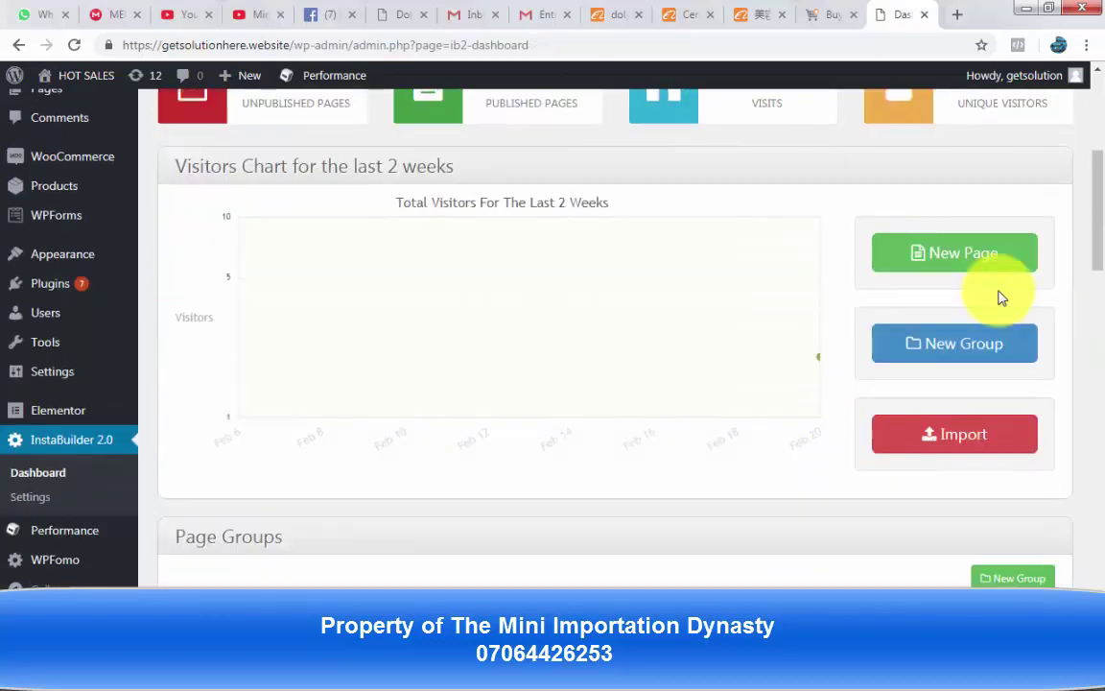
scroll(998, 302, "down", 1)
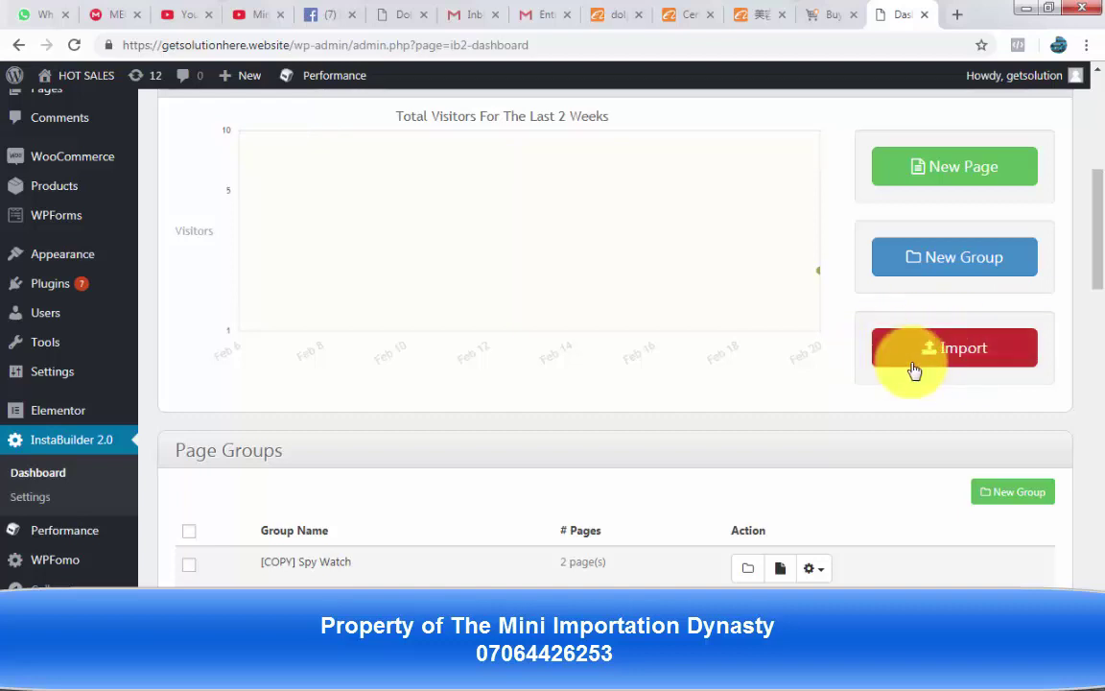
left_click(962, 355)
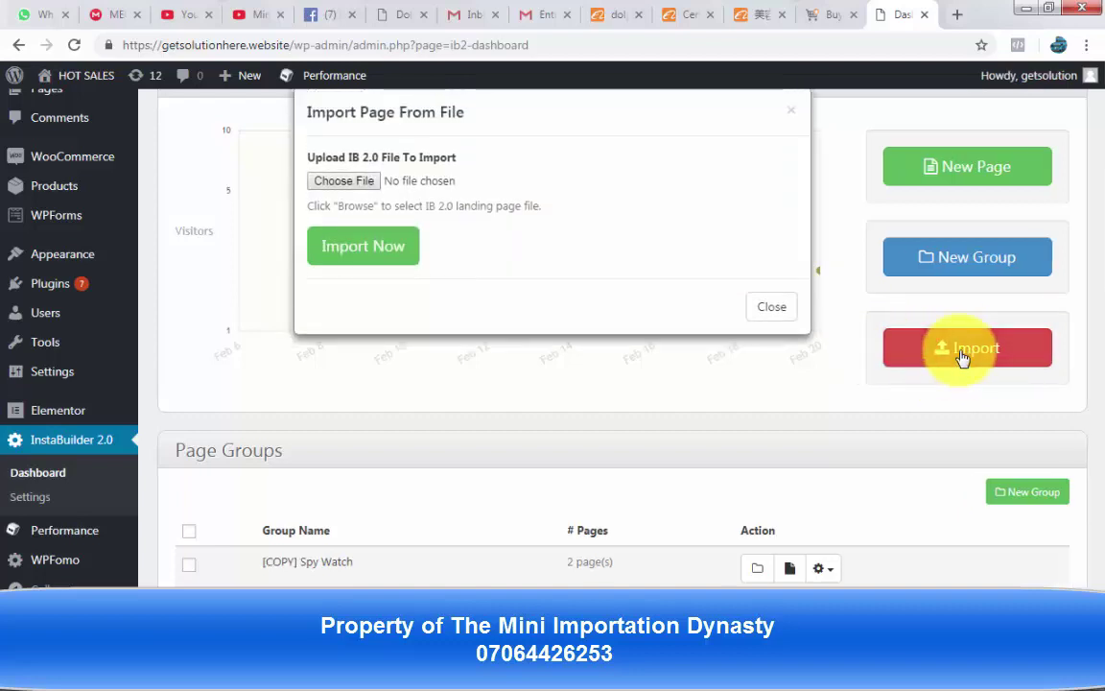
left_click(346, 181)
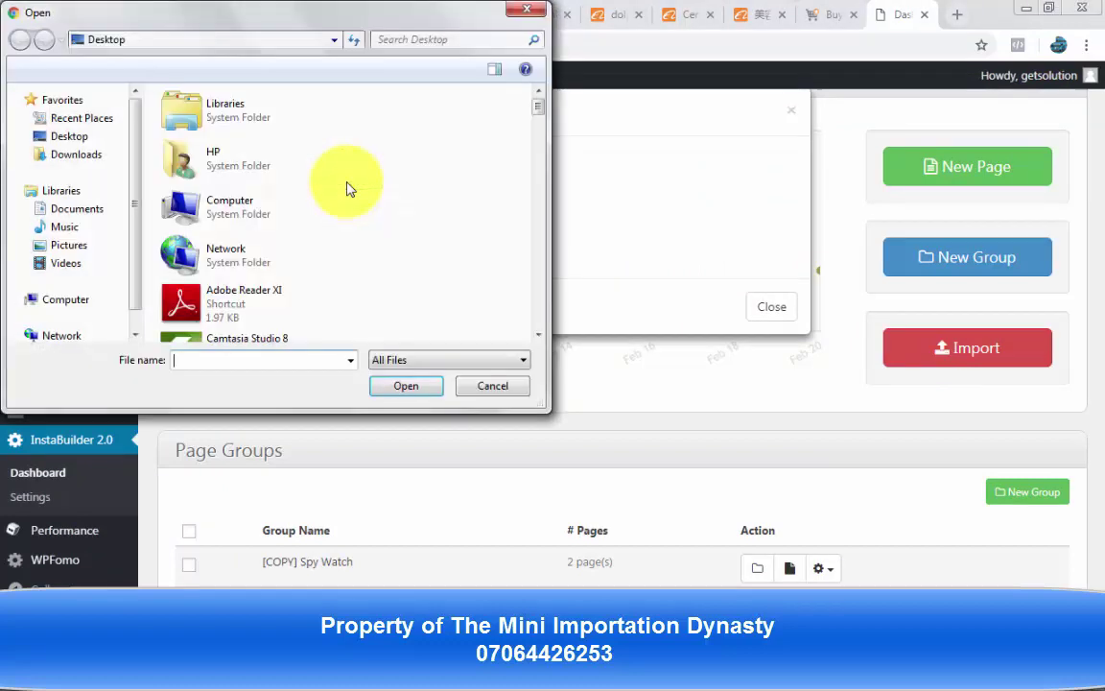
mouse_move(540, 113)
left_mouse_down()
mouse_move(526, 209)
mouse_move(535, 258)
left_mouse_up()
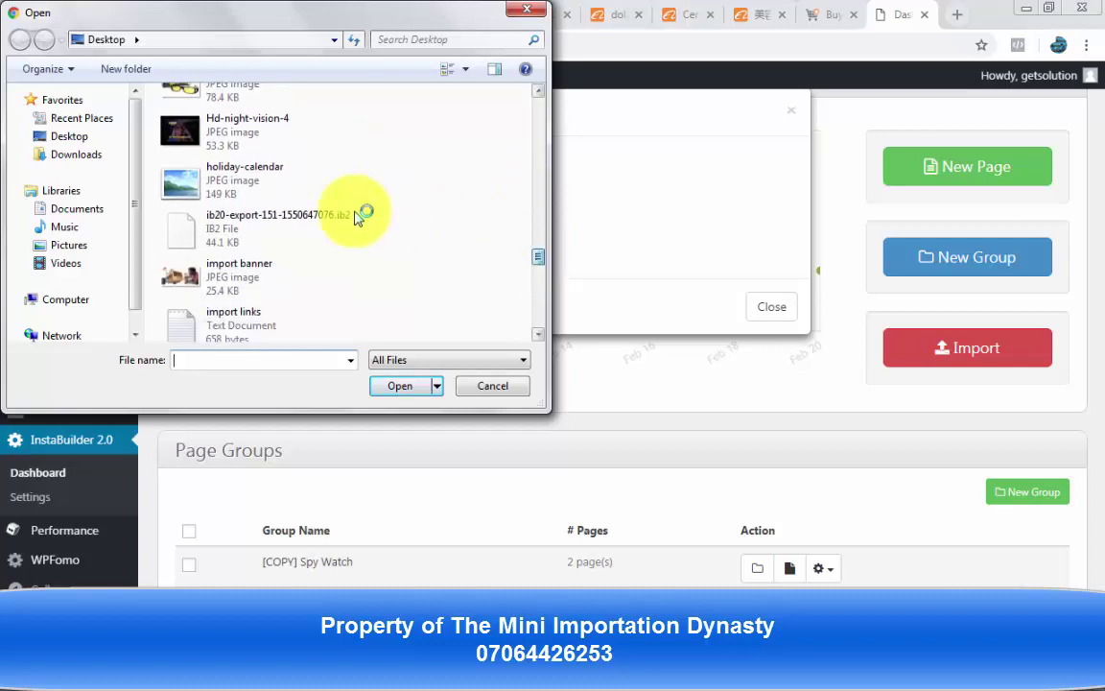
left_click(271, 224)
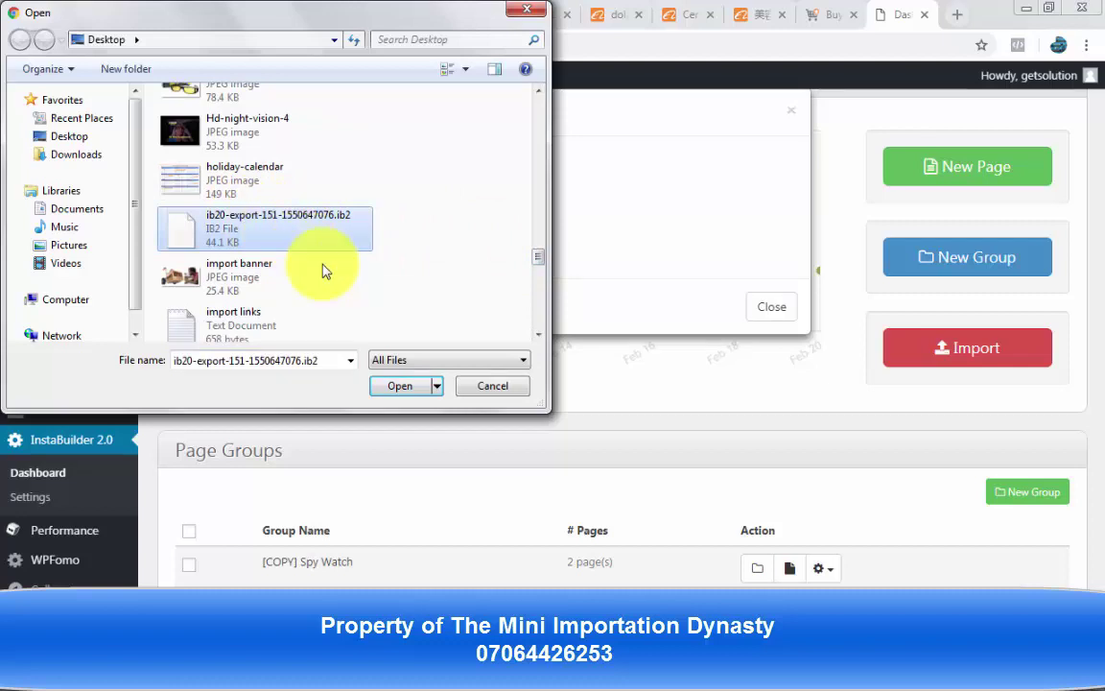
left_click(392, 388)
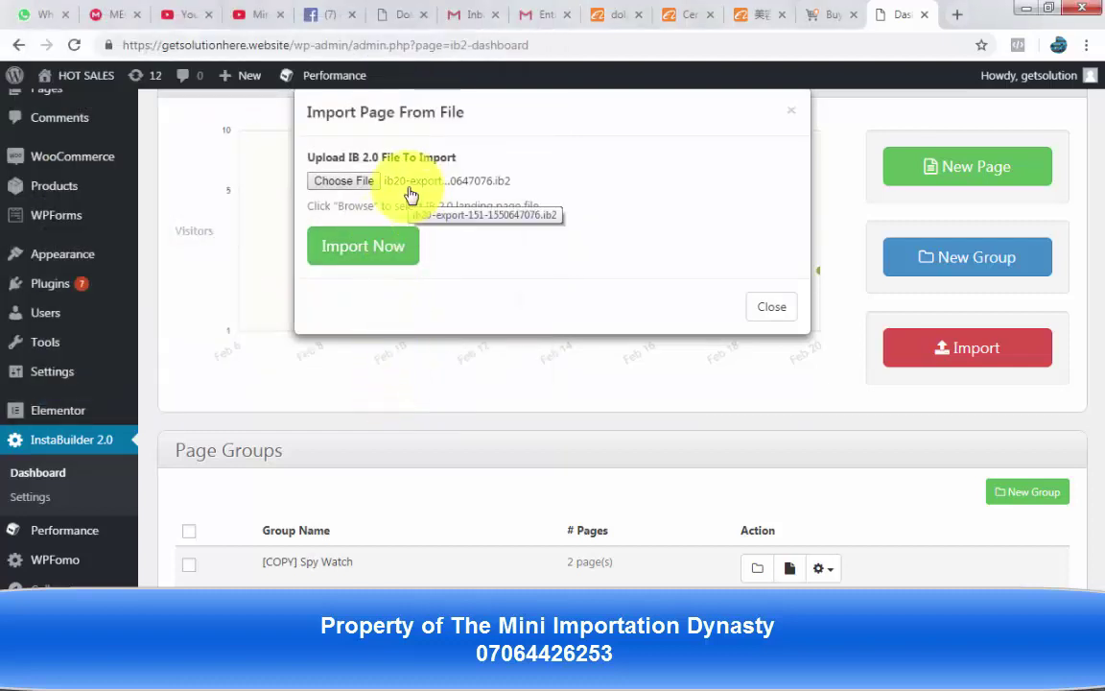
left_click(360, 257)
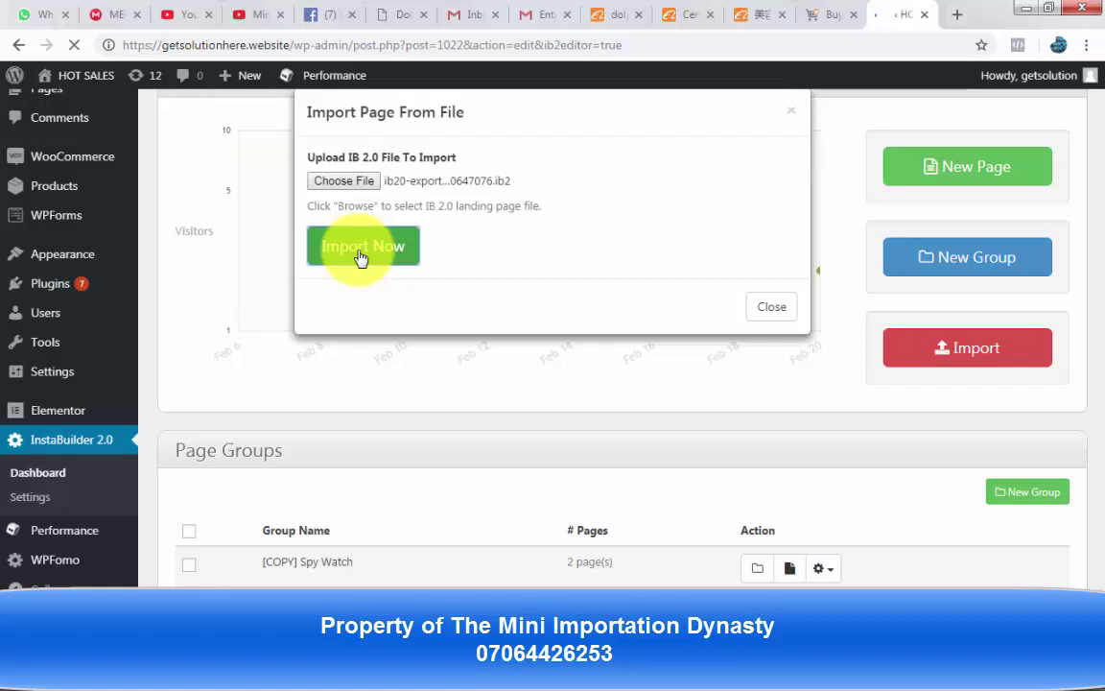
- Review the imported Ulcer sales page copy in the editor and publish it
scroll(645, 245, "down", 3)
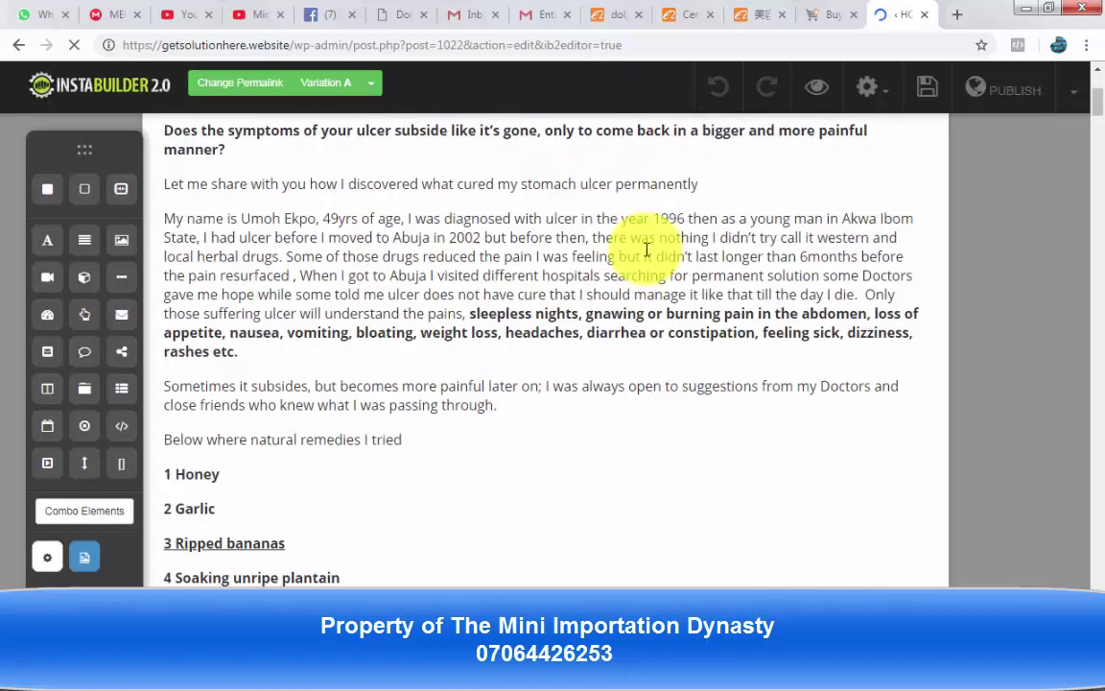
scroll(646, 247, "down", 4)
scroll(646, 248, "down", 3)
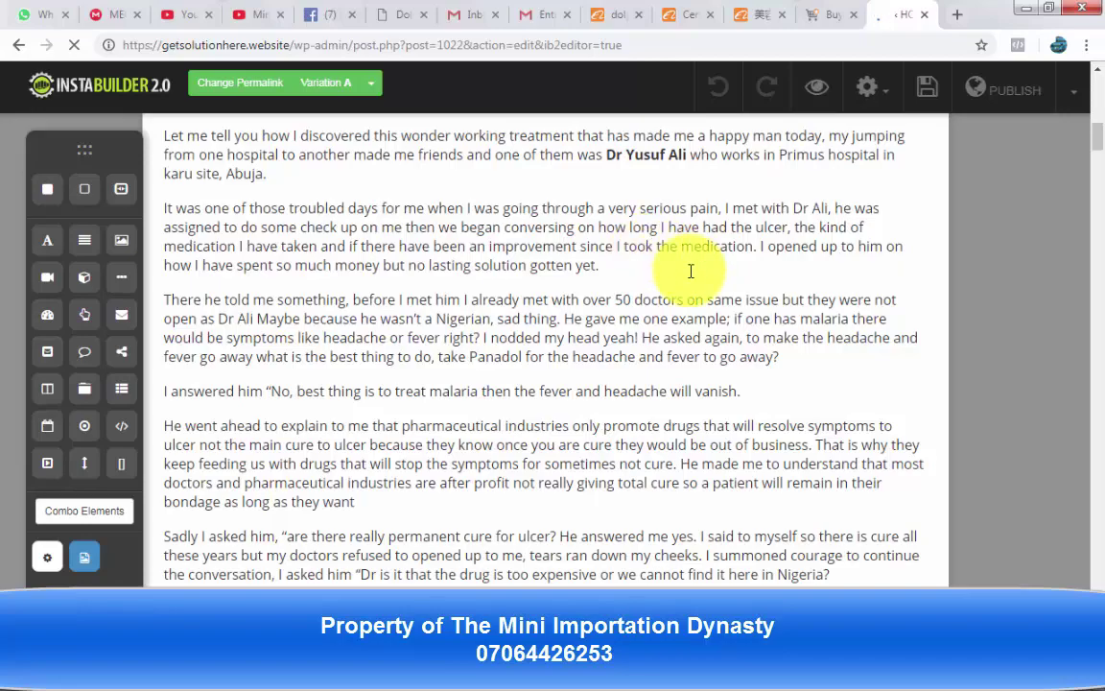
scroll(690, 271, "down", 3)
scroll(705, 296, "down", 5)
scroll(706, 296, "down", 5)
scroll(708, 298, "down", 5)
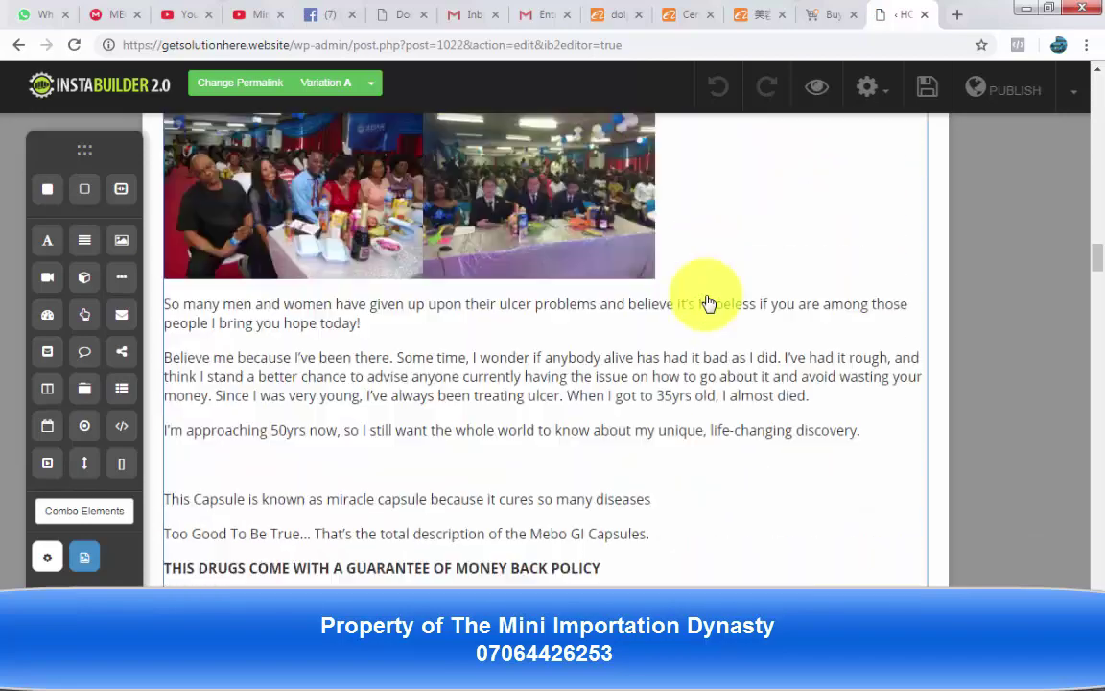
scroll(707, 303, "down", 5)
scroll(710, 303, "down", 5)
scroll(710, 303, "up", 6)
scroll(712, 299, "up", 8)
scroll(717, 295, "up", 5)
scroll(716, 291, "up", 5)
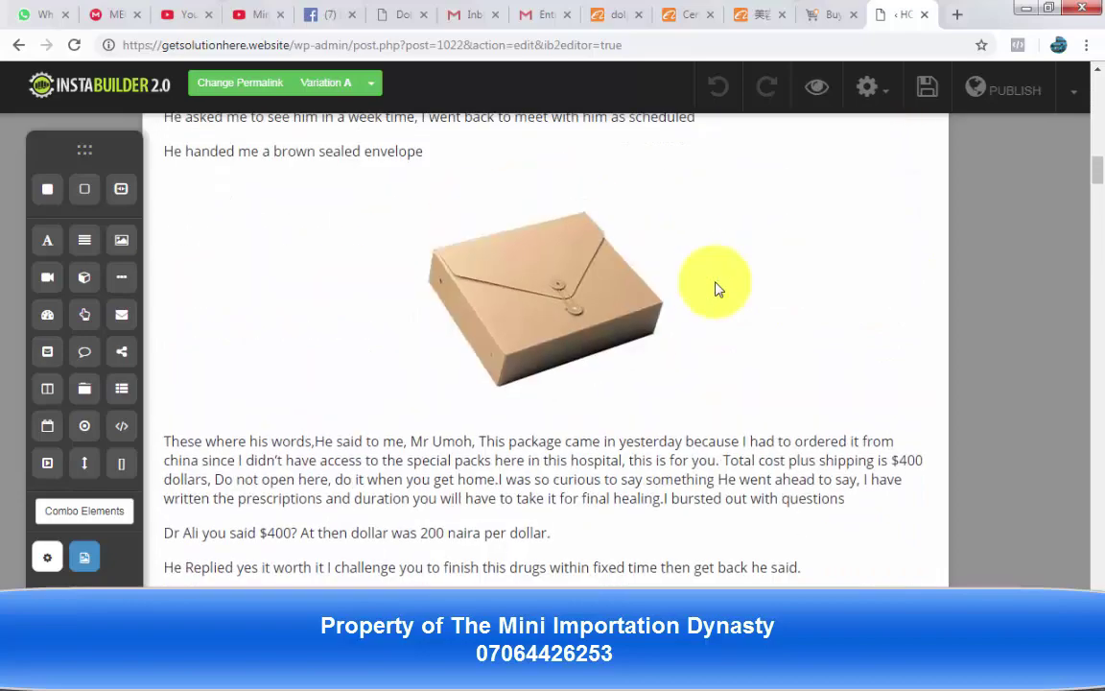
scroll(716, 289, "up", 5)
scroll(716, 289, "up", 3)
scroll(716, 289, "up", 2)
scroll(716, 290, "up", 5)
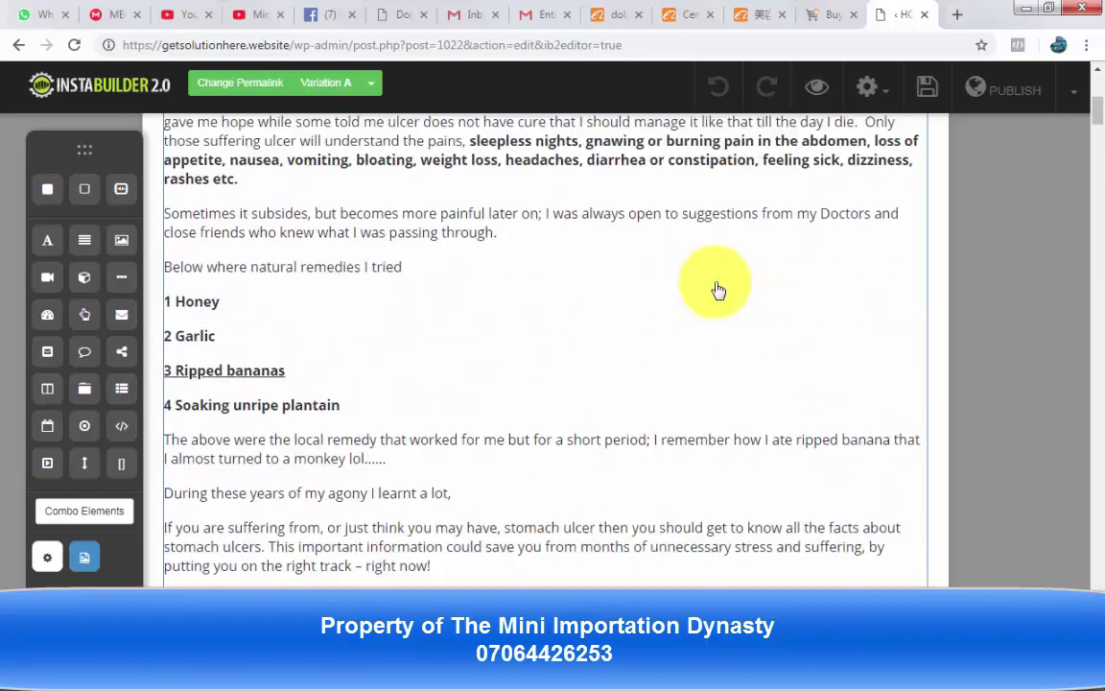
scroll(716, 286, "up", 6)
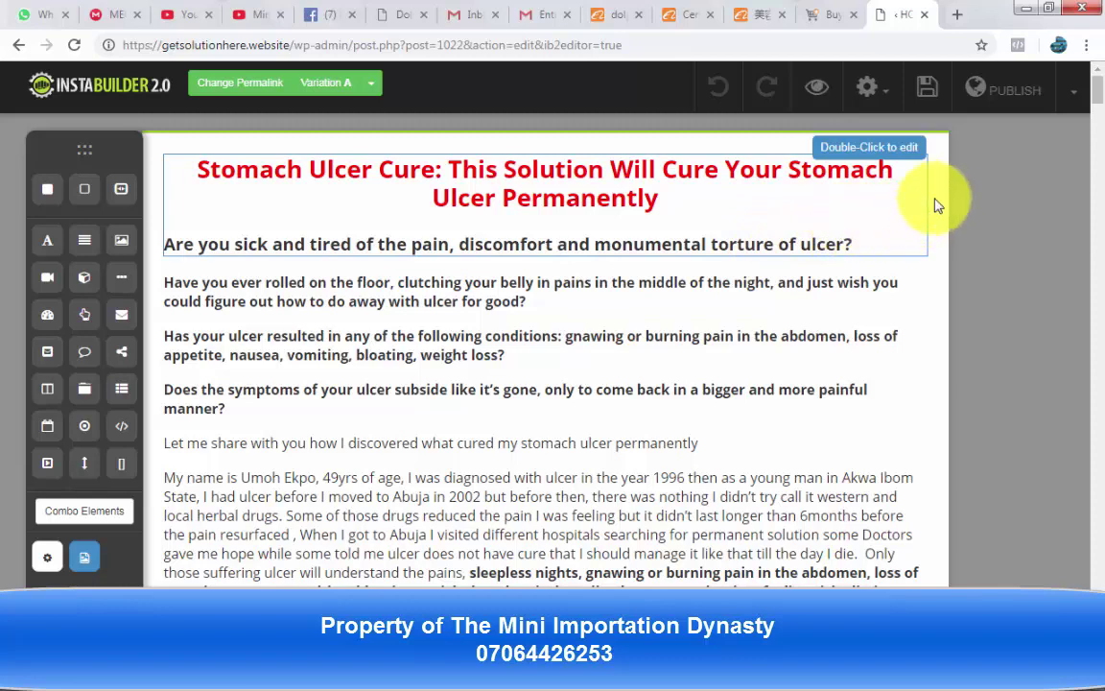
left_click(1006, 100)
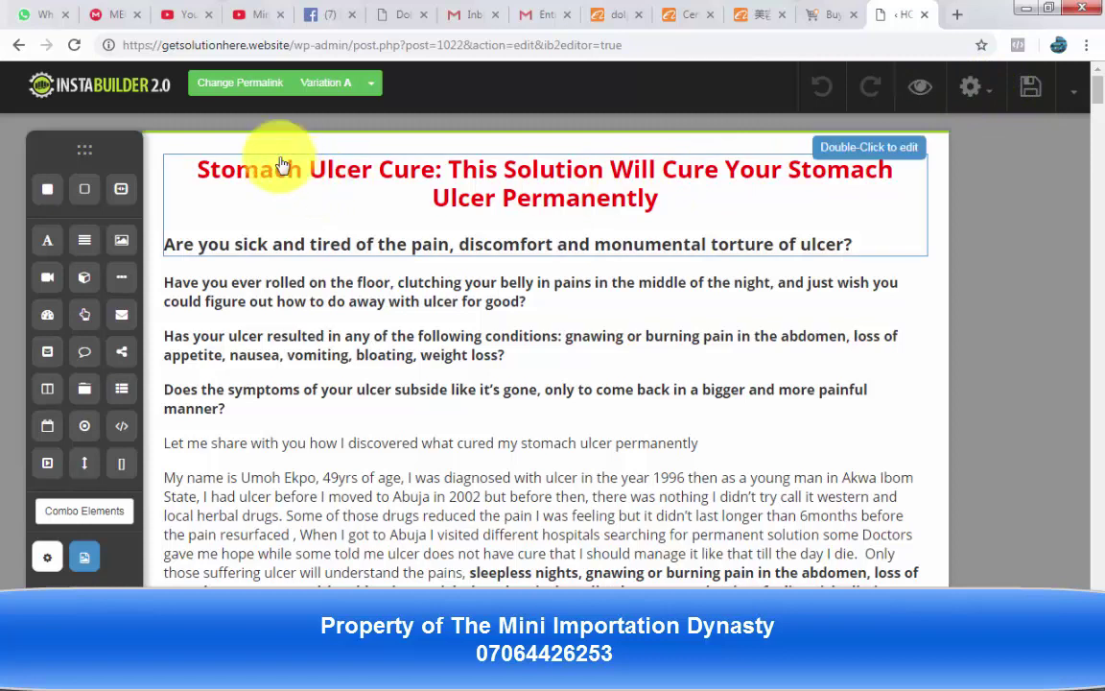
- Change the permalink slug to 'tutorial' (getsolutionhere.website/tutorial/) and save the page
left_click(255, 94)
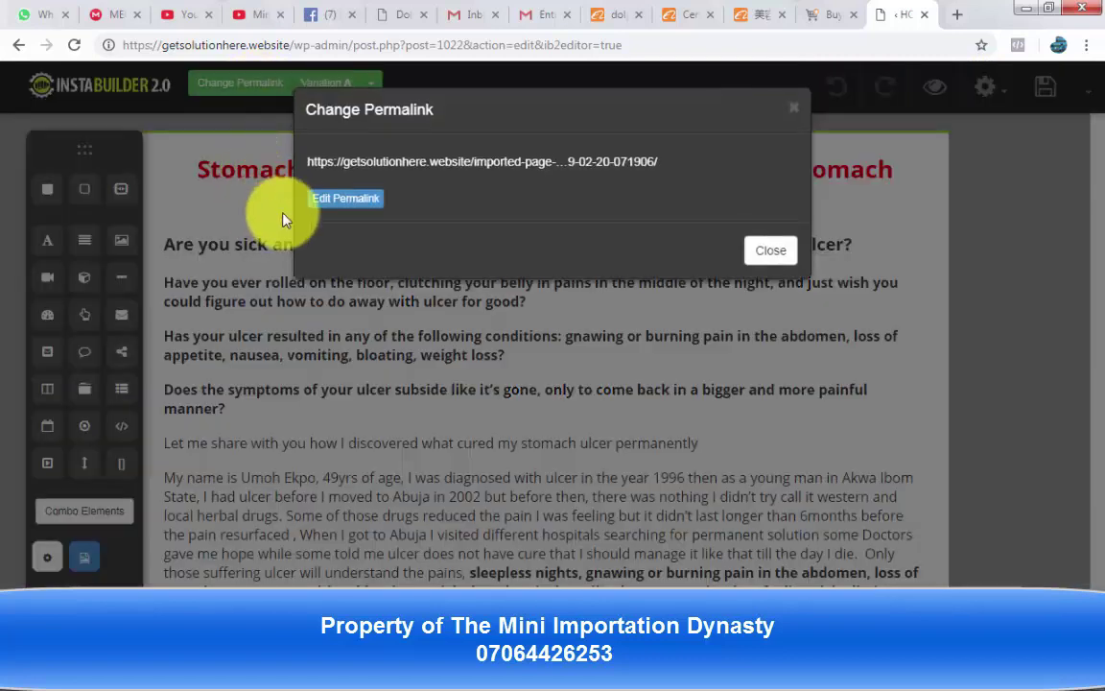
left_click(343, 202)
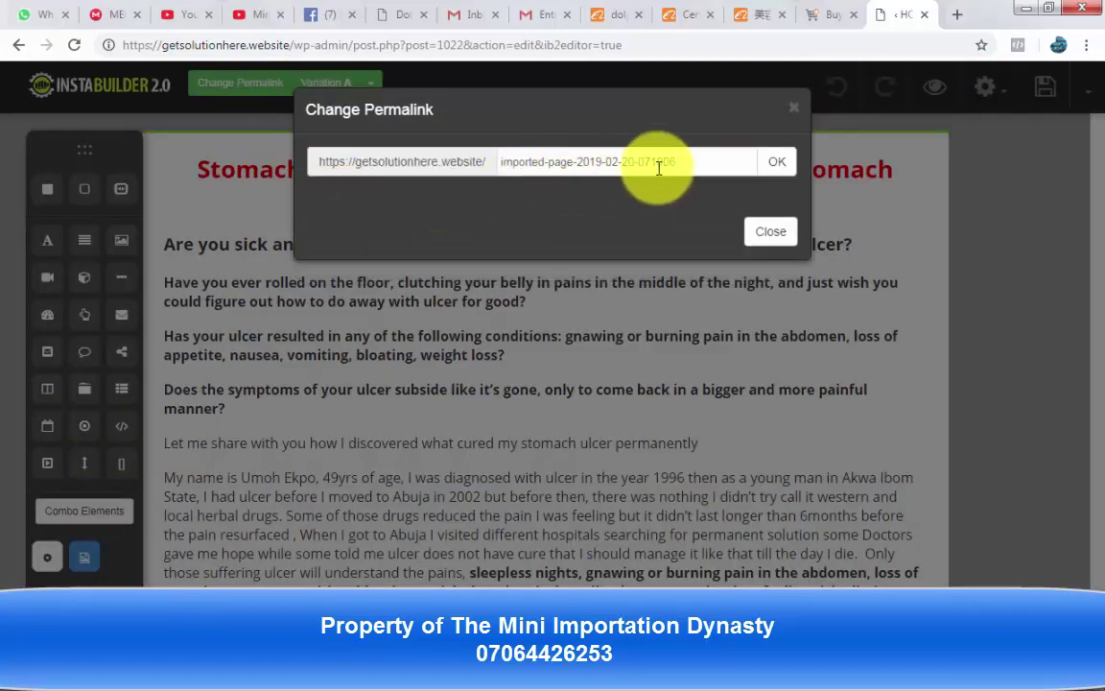
left_click(689, 161)
key("ctrl+a")
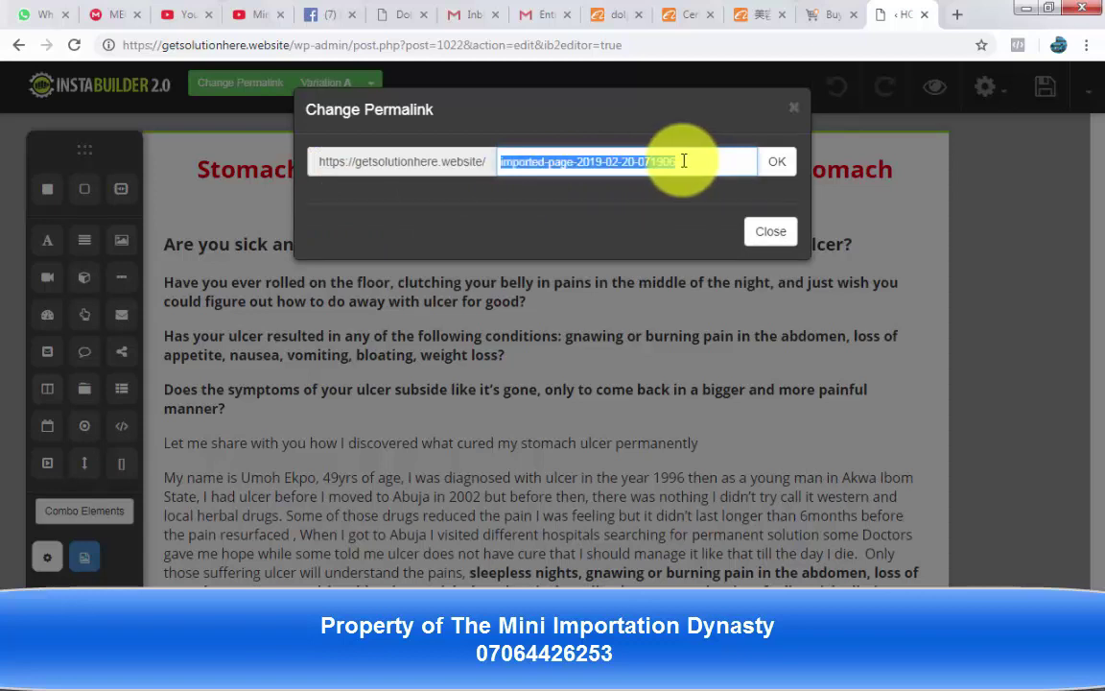
type("tutorial")
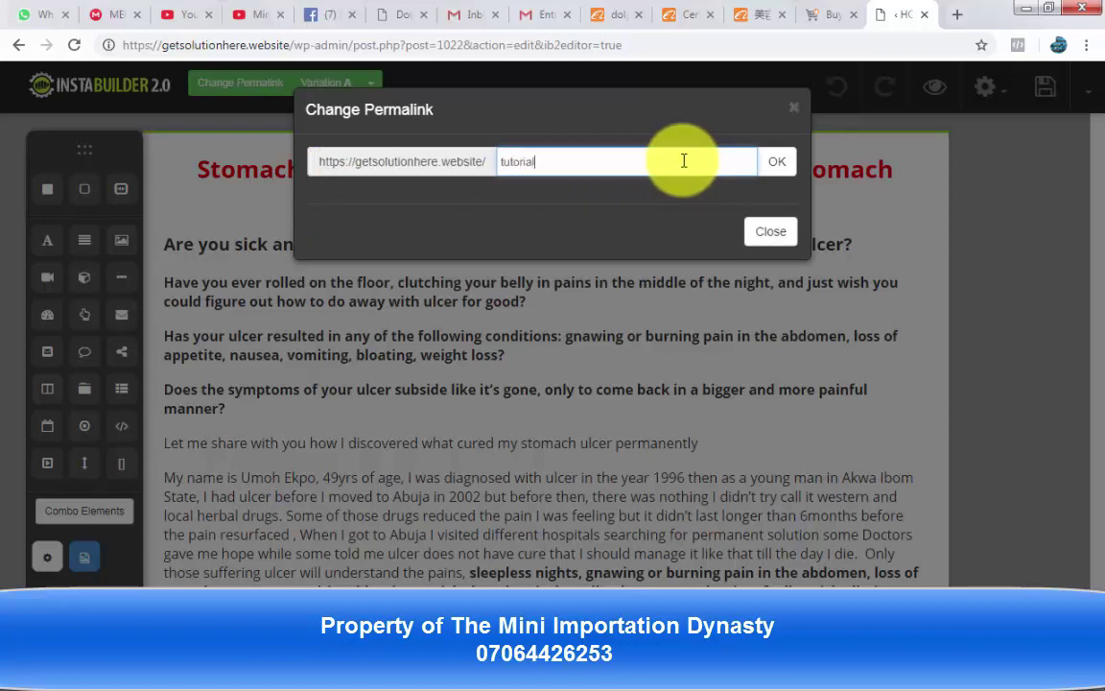
left_click(786, 170)
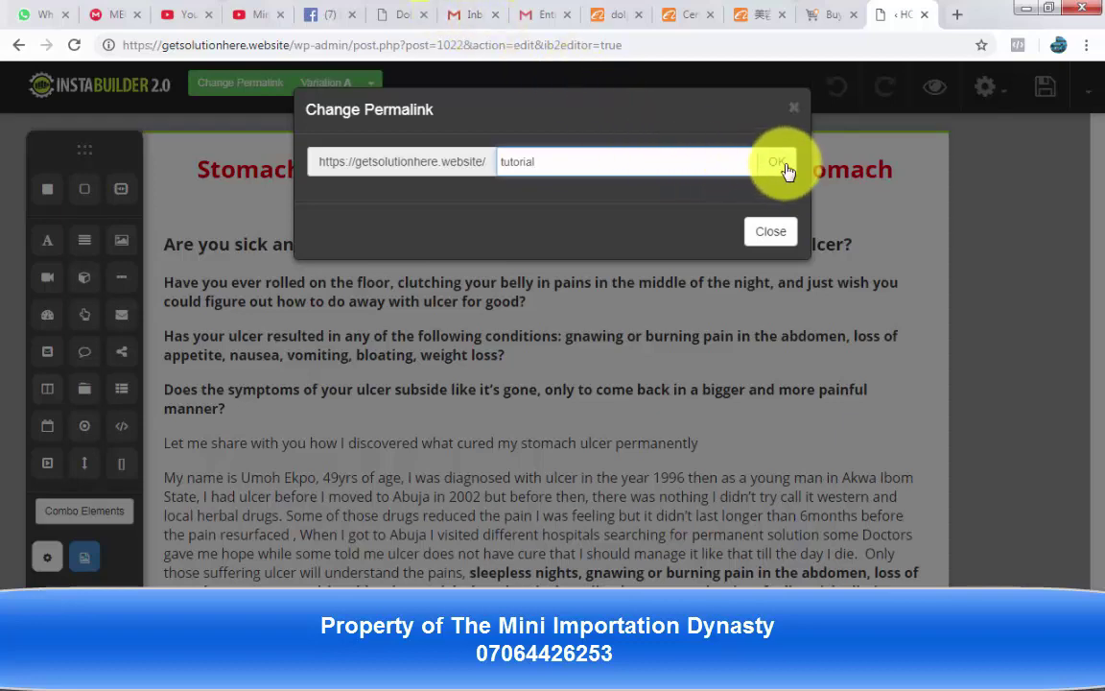
left_click(785, 169)
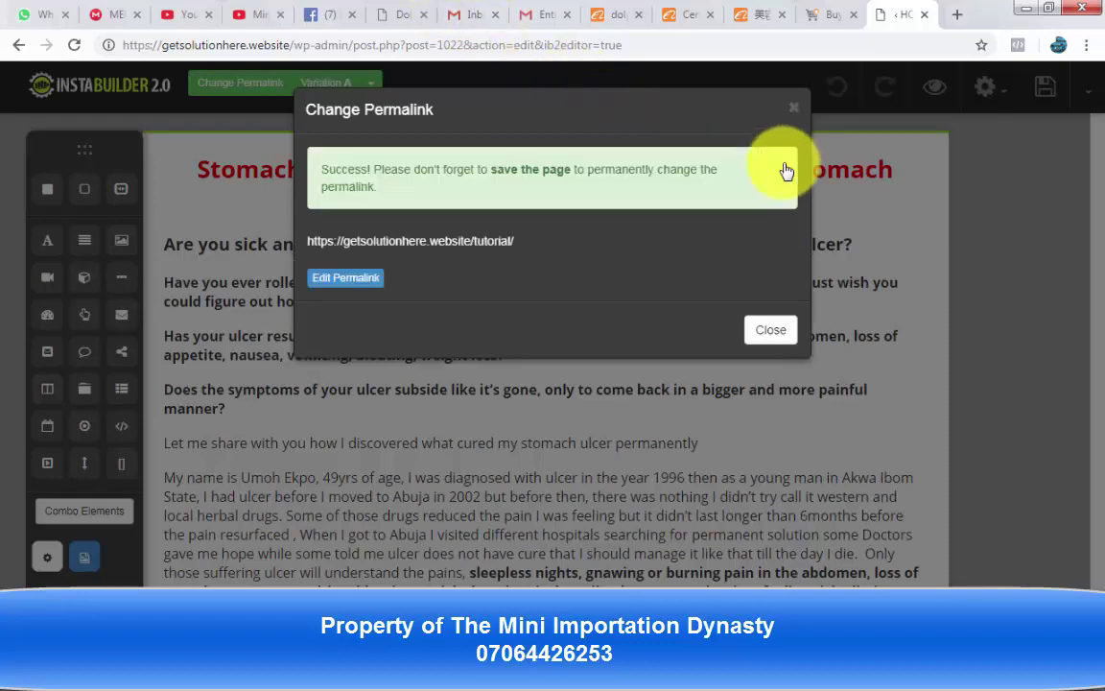
left_click(784, 326)
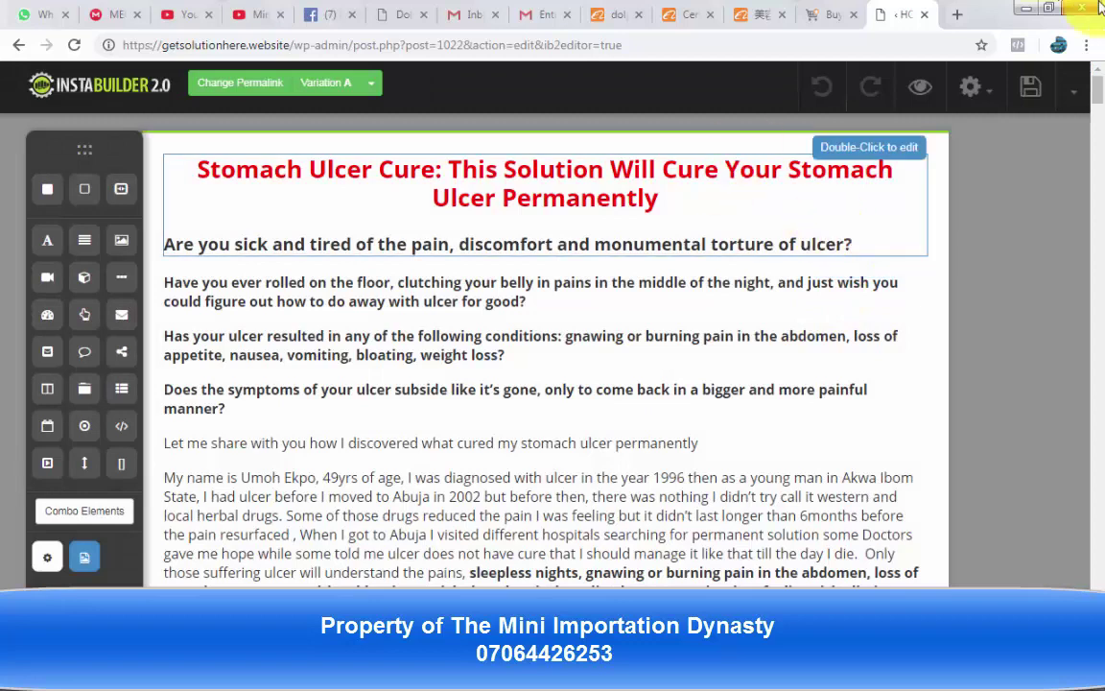
left_click(1027, 89)
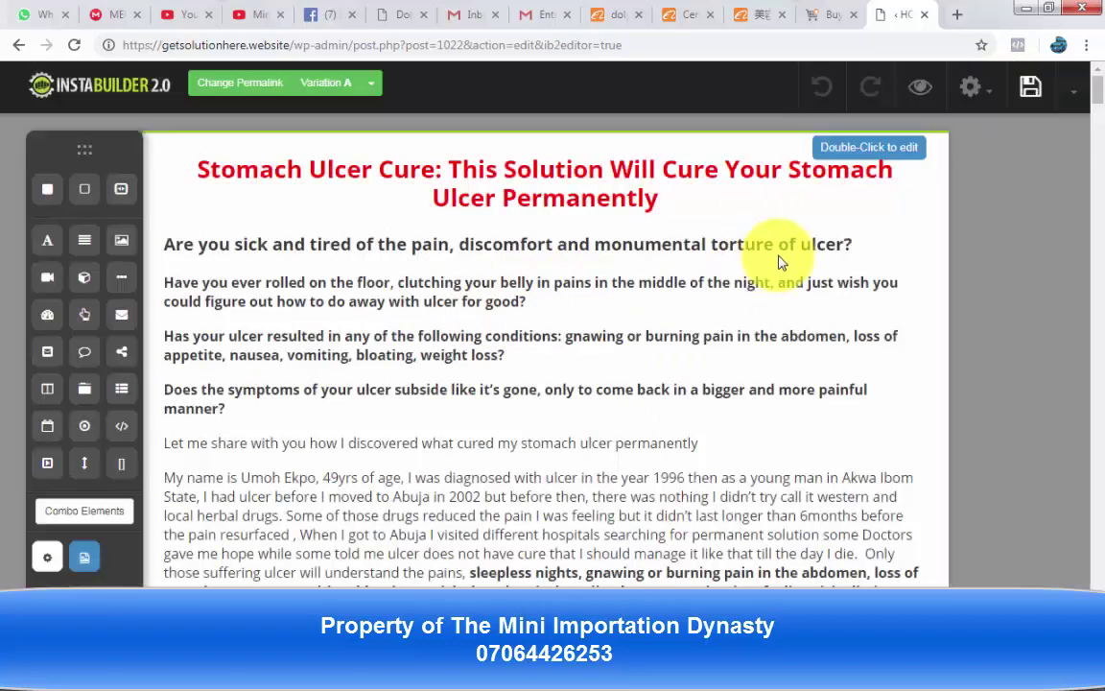
- Replace the timestamp page title with 'Tutorial' in Page Info & SEO and save
left_click(988, 92)
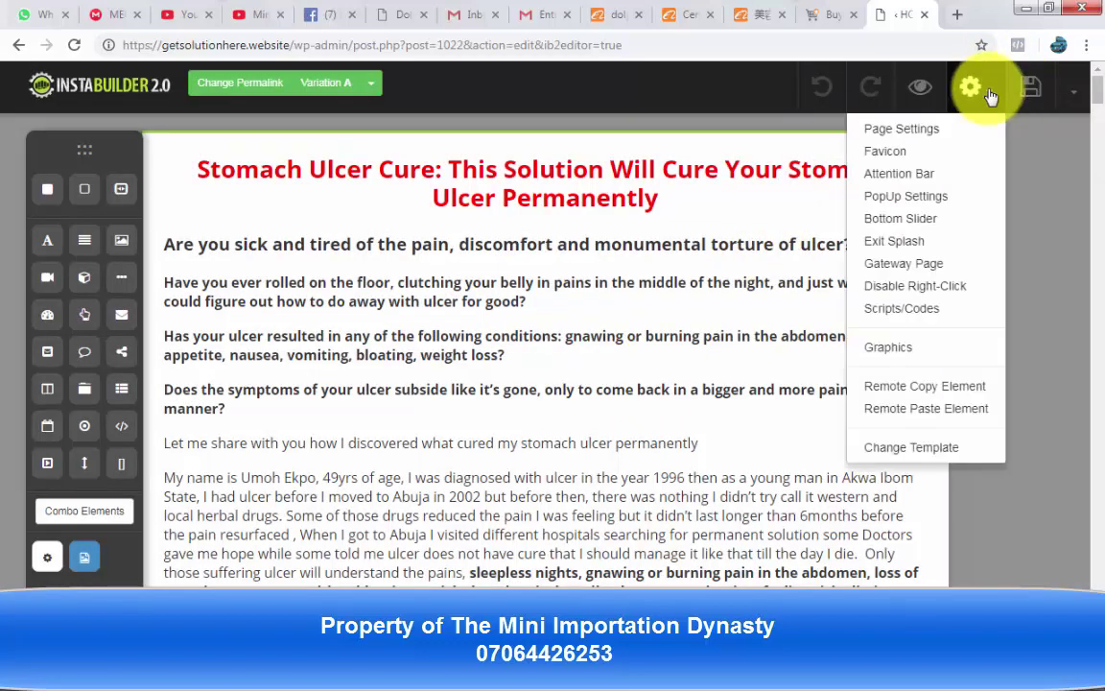
left_click(920, 131)
left_click(918, 192)
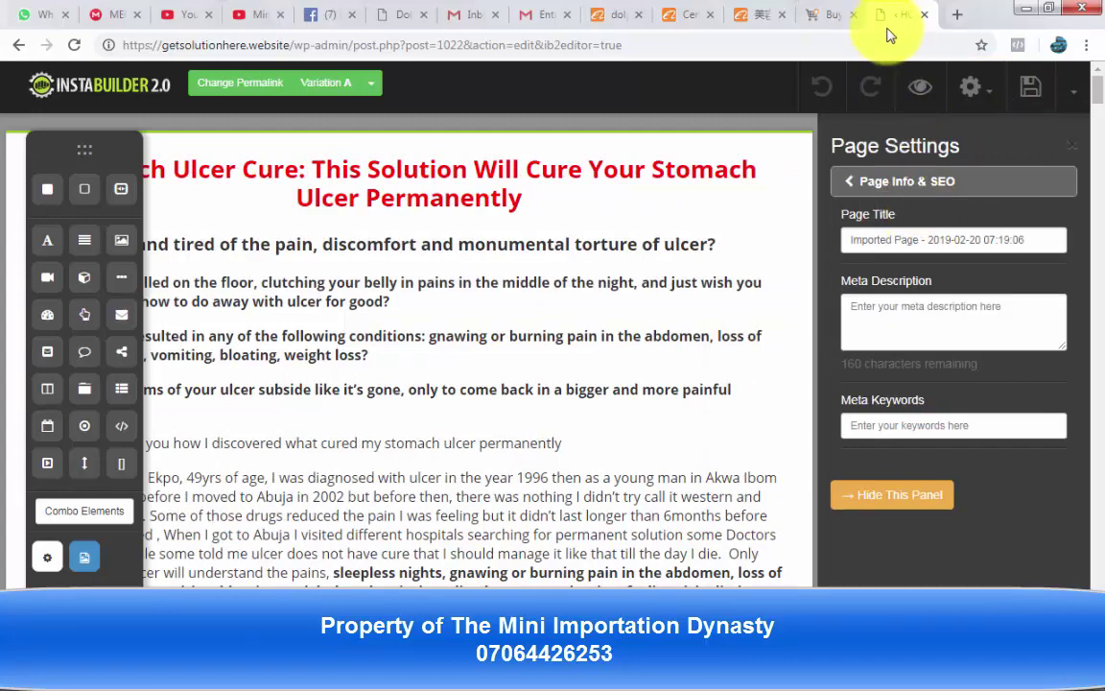
triple_click(1007, 239)
type("Tutorial")
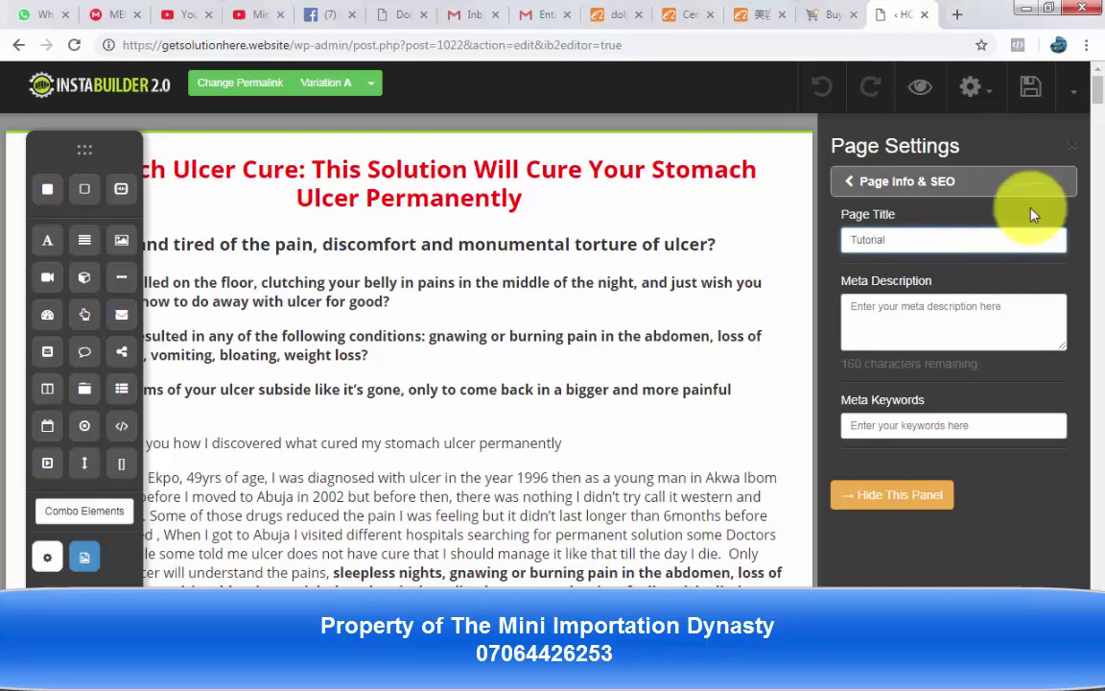
left_click(1029, 90)
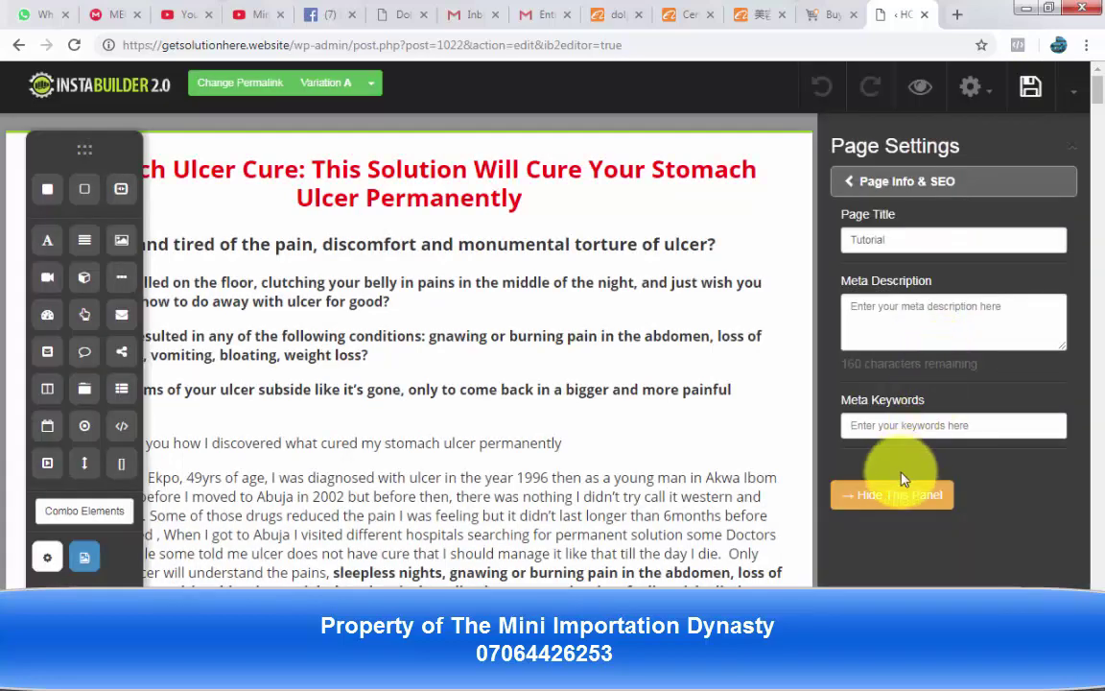
left_click(892, 495)
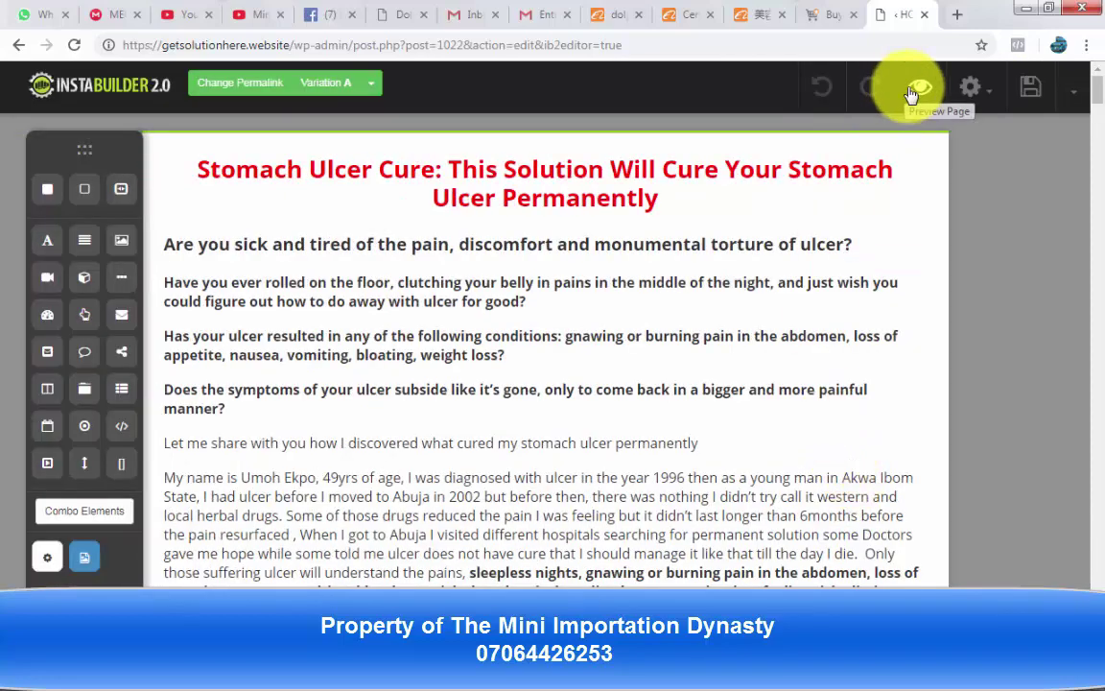
- Preview the Tutorial page's Variation A and scroll through its ulcer sales copy and pricing
left_click(917, 92)
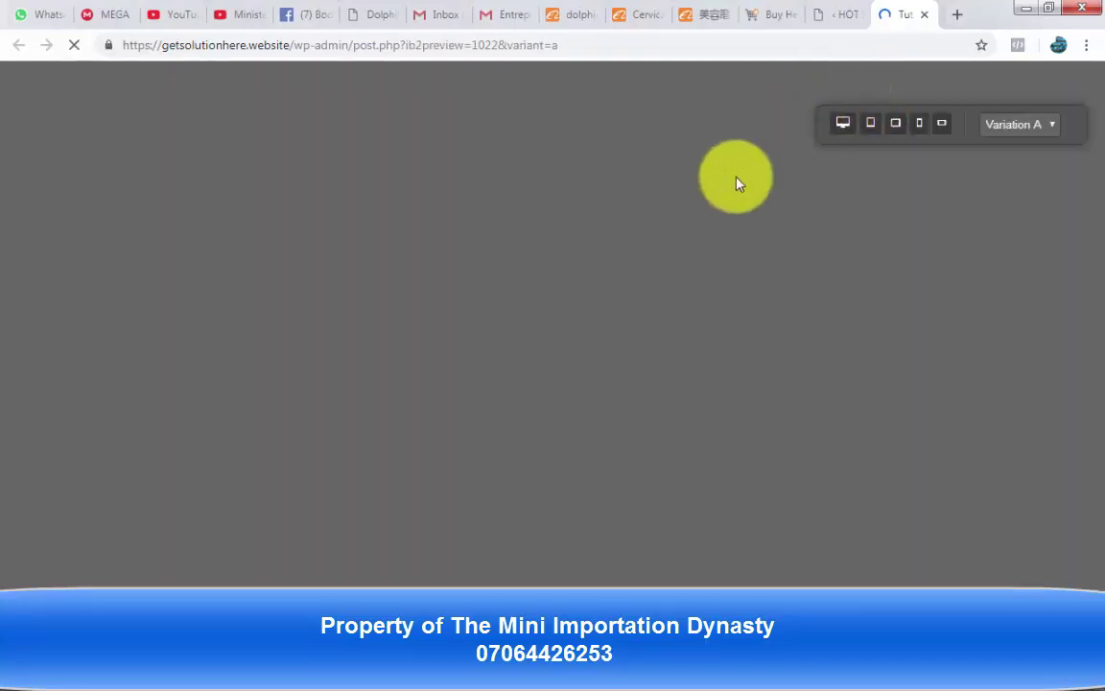
scroll(735, 180, "down", 2)
scroll(735, 181, "down", 6)
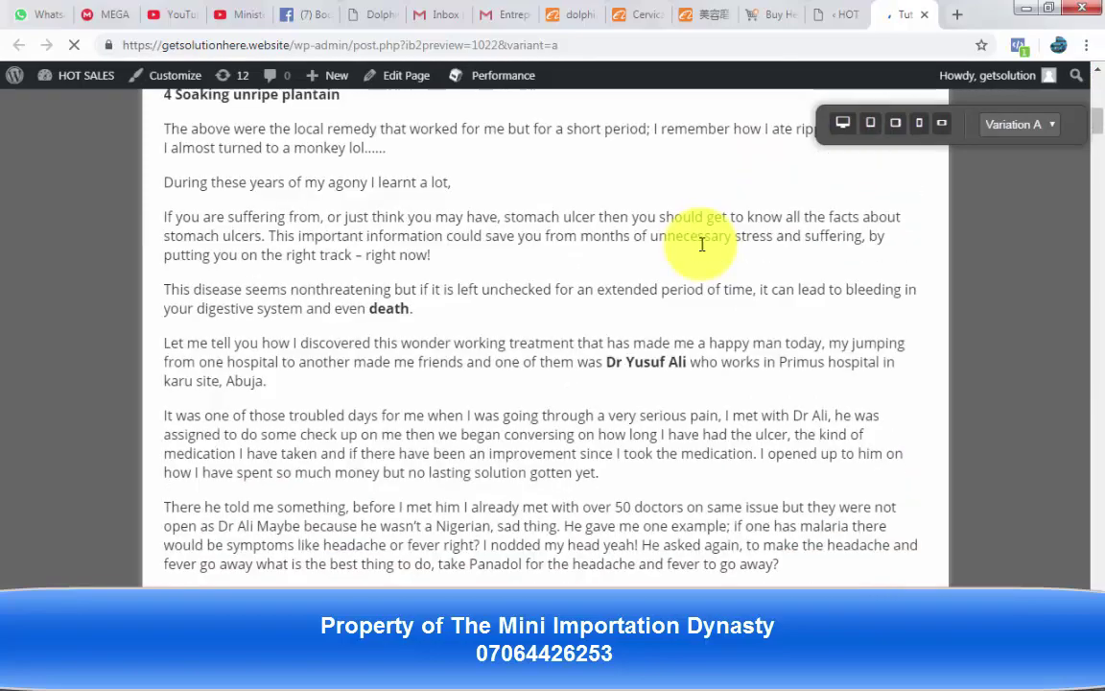
scroll(703, 239, "down", 4)
scroll(698, 248, "down", 4)
scroll(683, 271, "down", 5)
scroll(672, 279, "down", 5)
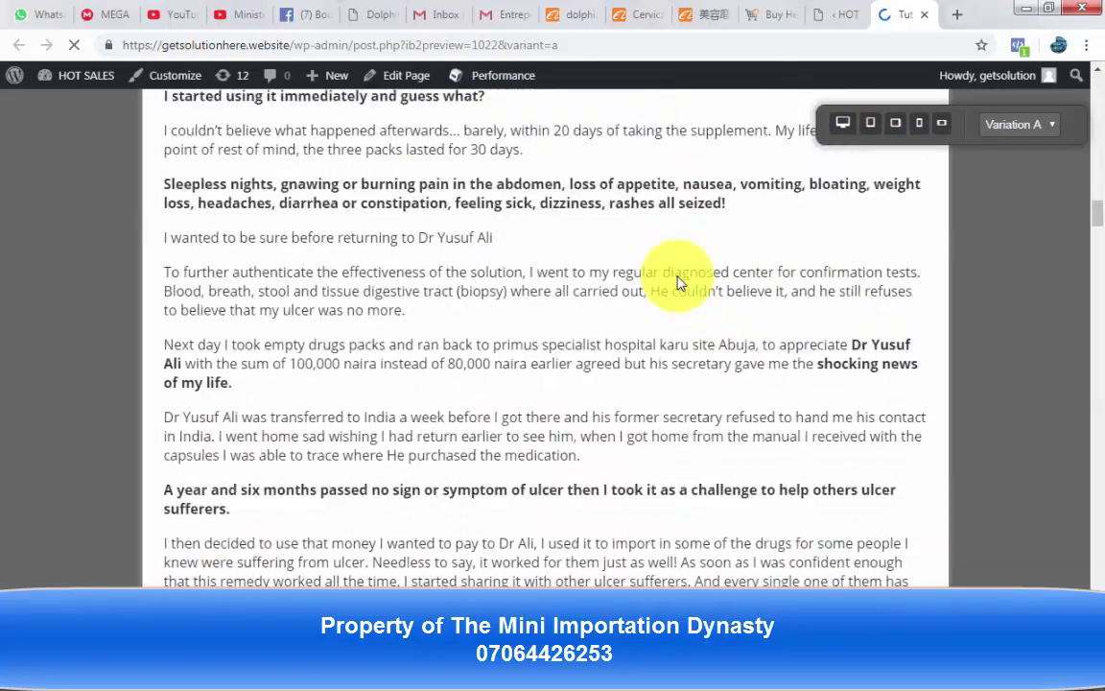
scroll(676, 280, "down", 5)
scroll(677, 280, "down", 5)
scroll(677, 280, "down", 5)
scroll(676, 280, "down", 5)
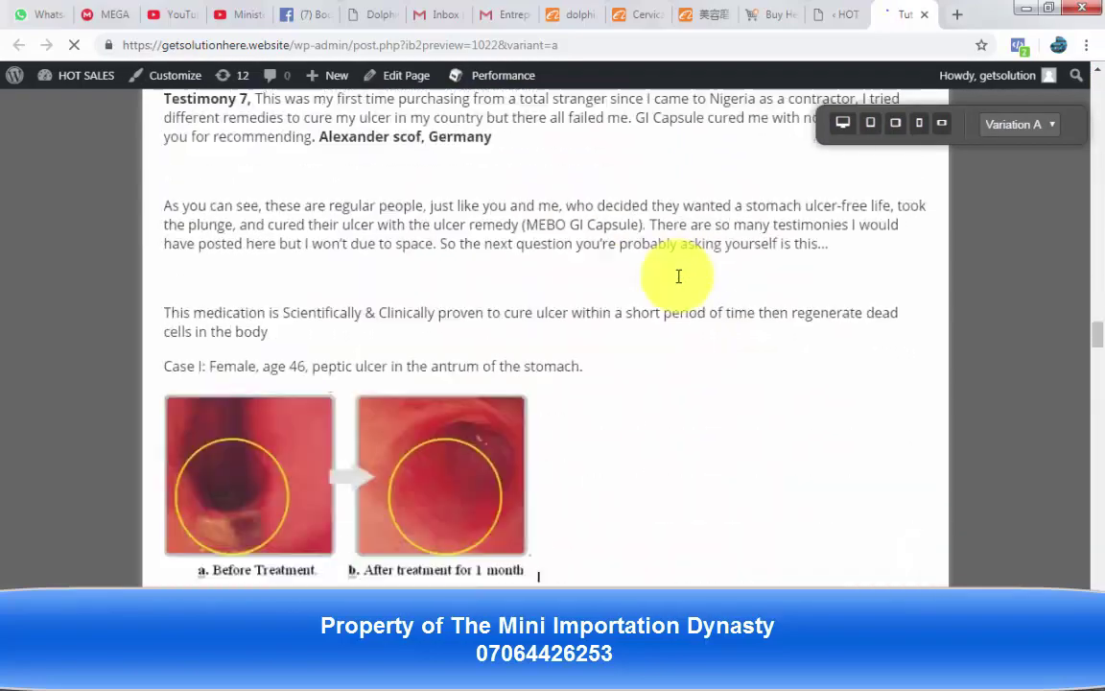
scroll(677, 281, "down", 5)
scroll(676, 280, "down", 5)
scroll(677, 280, "down", 5)
scroll(677, 280, "down", 5)
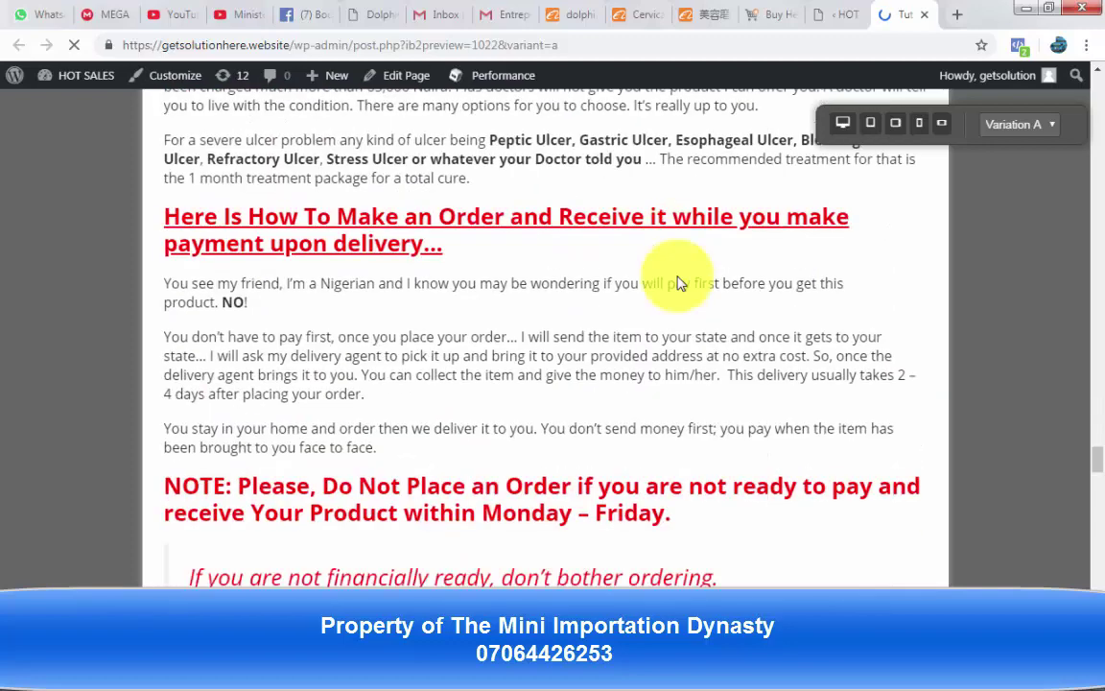
scroll(676, 280, "down", 2)
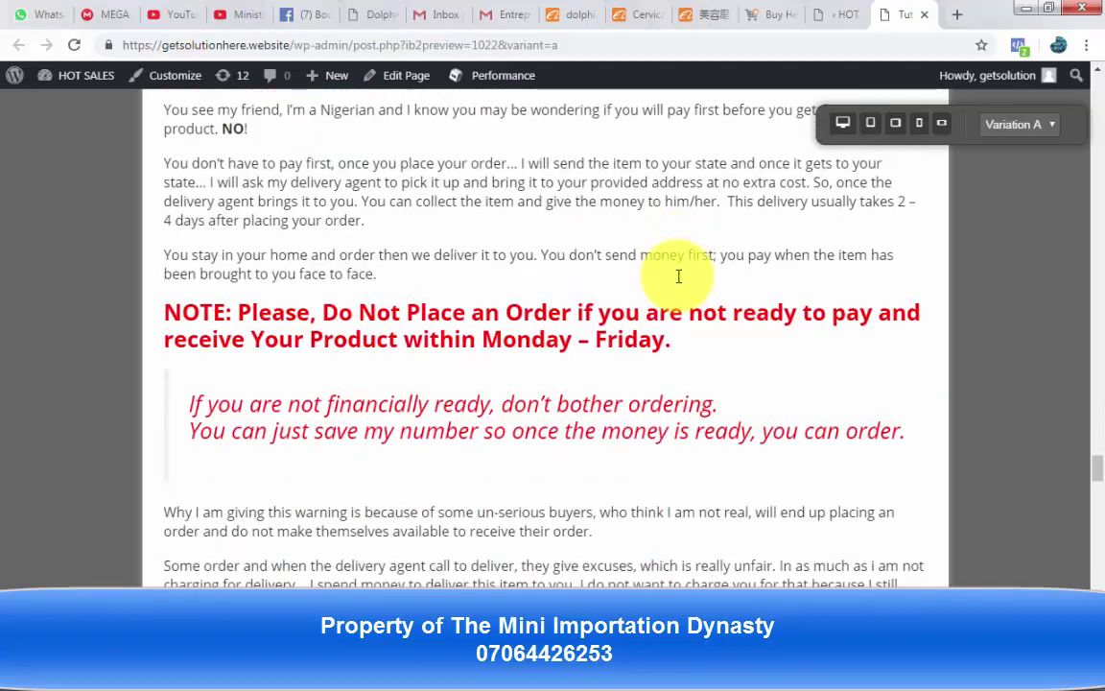
scroll(676, 280, "down", 4)
scroll(677, 280, "down", 2)
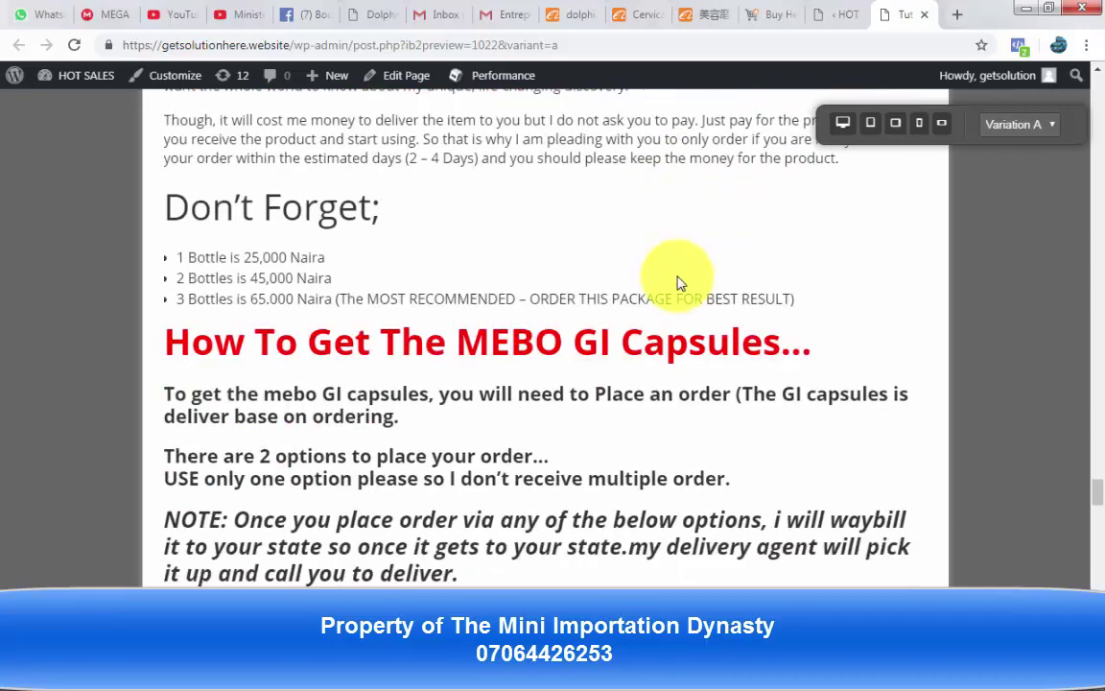
scroll(676, 280, "down", 3)
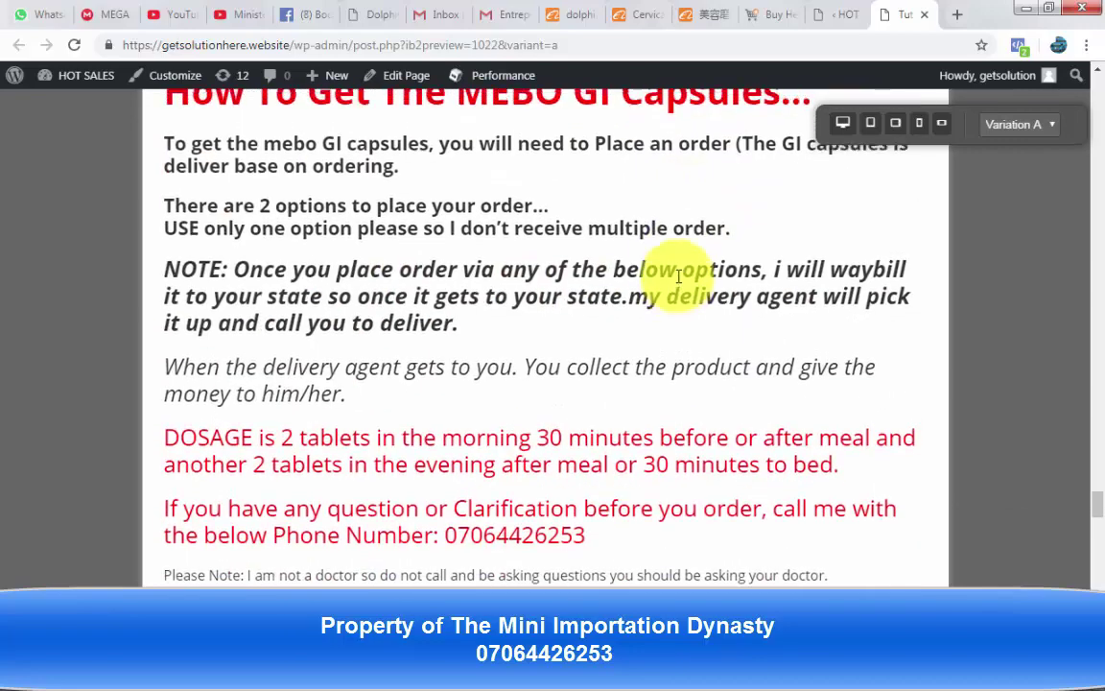
scroll(676, 281, "up", 4)
scroll(677, 280, "up", 1)
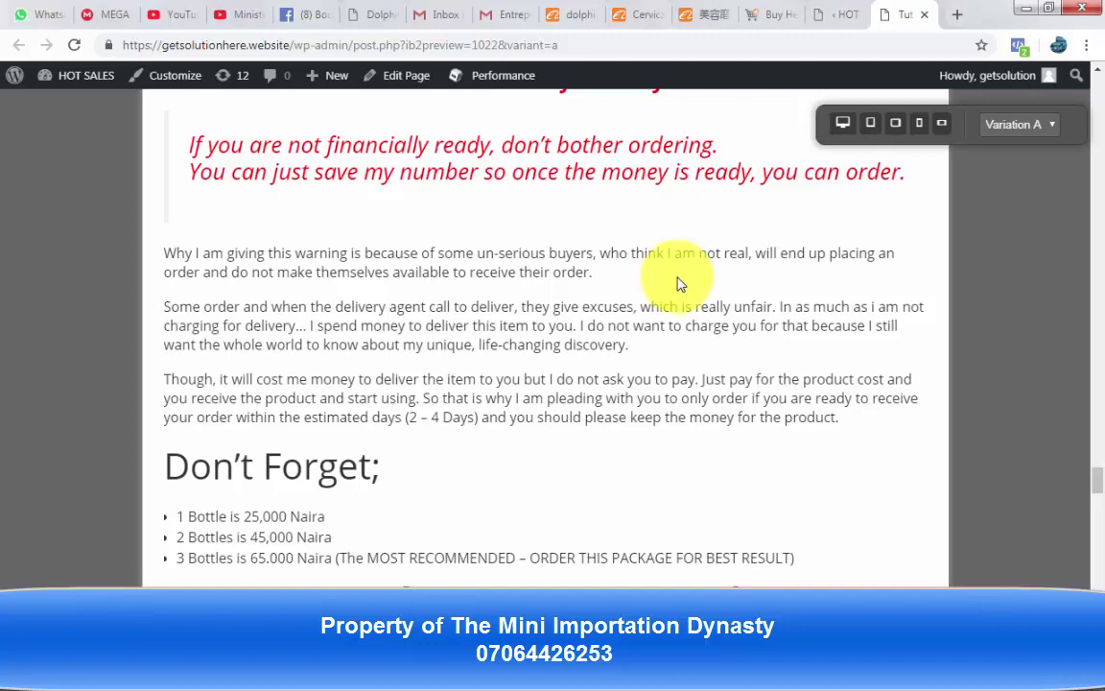